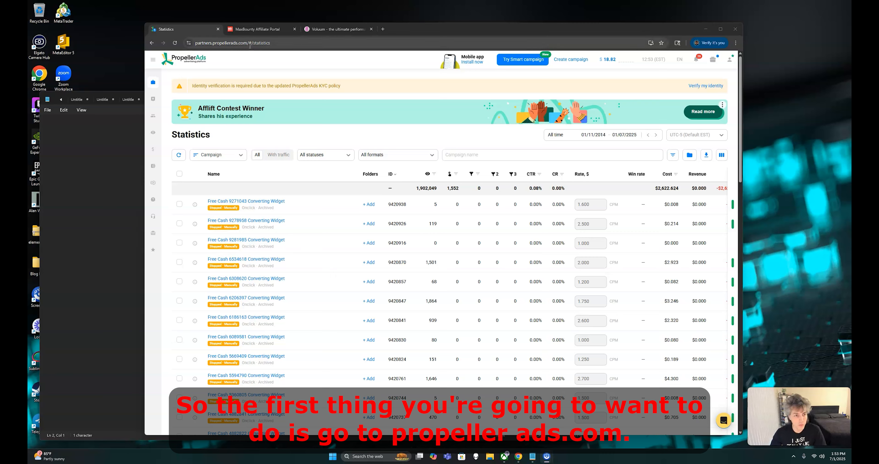
- Go to propellerads.com and start creating a new campaign from the advertiser account
left_click(259, 44)
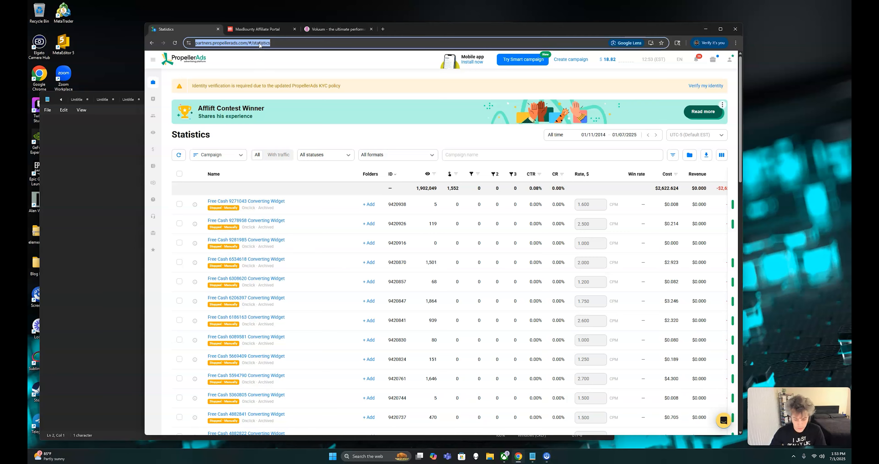
type("propellerads.com")
key("Return")
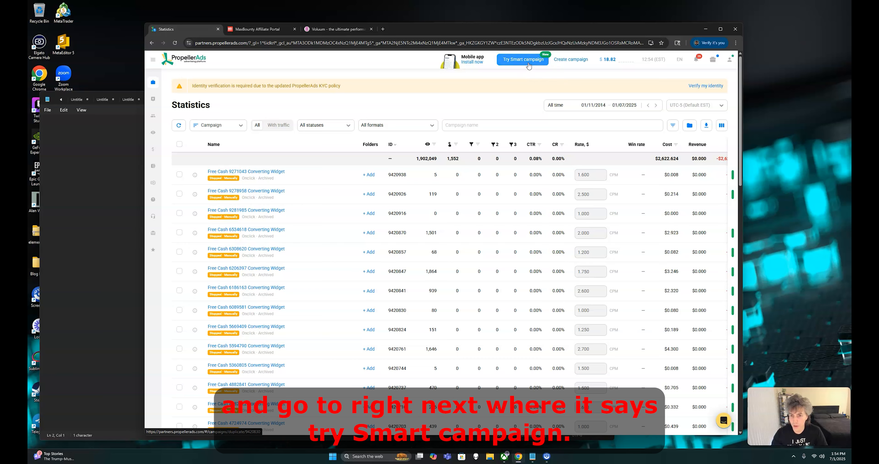
left_click(565, 63)
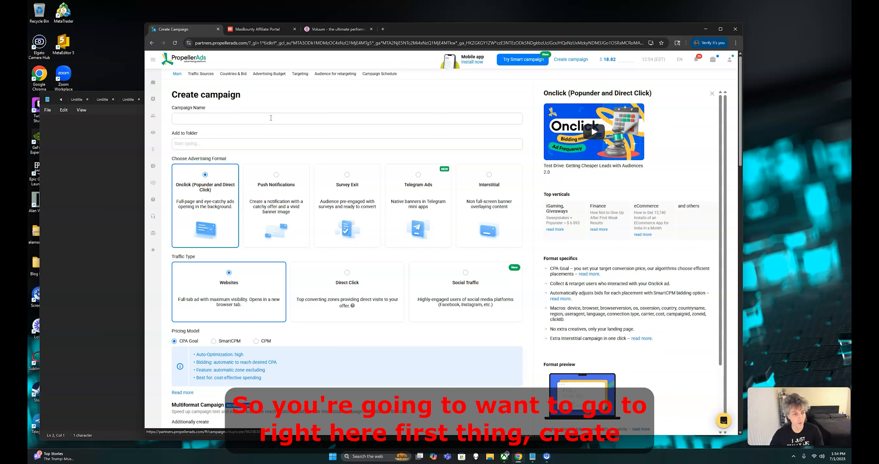
- Name the campaign "Free Cash - MaxBounty - Android - Wifi"
left_click(271, 118)
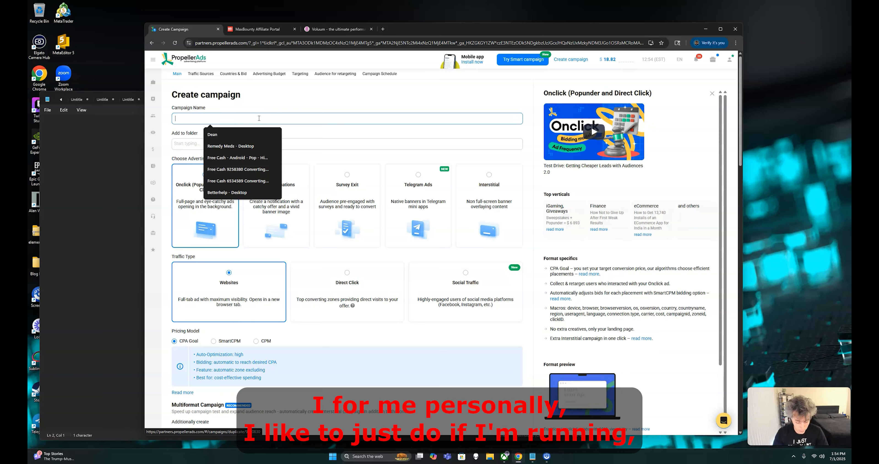
type("F")
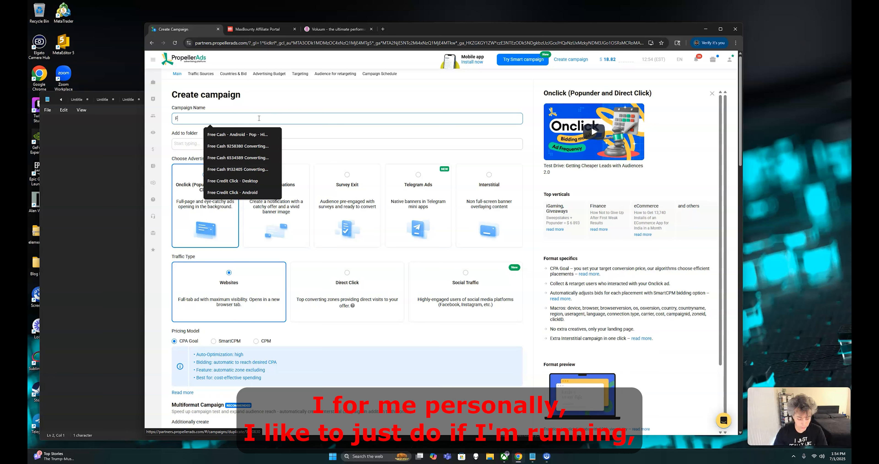
type("ree")
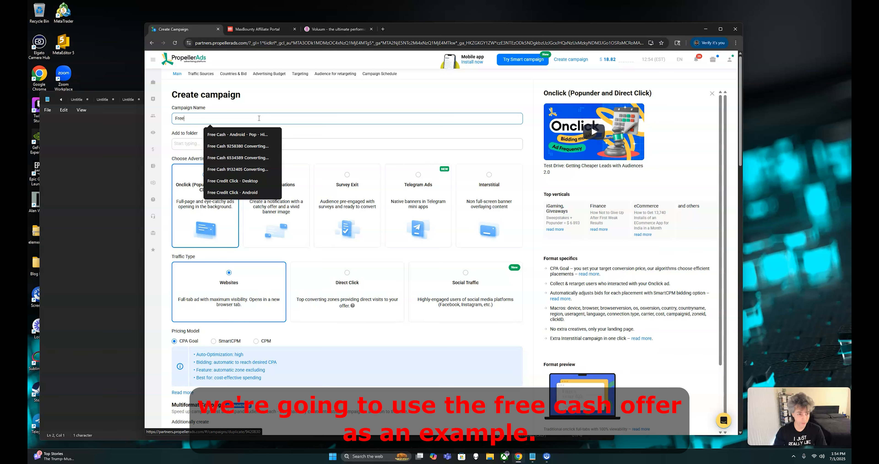
type(" Cash ")
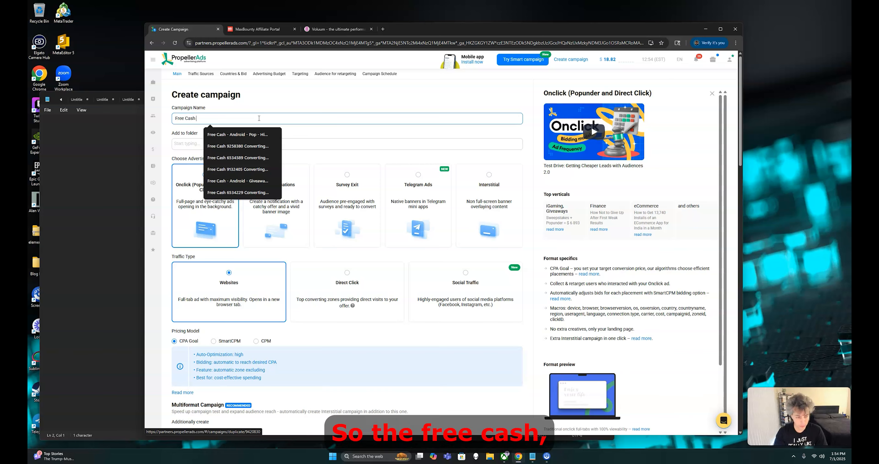
type("- ")
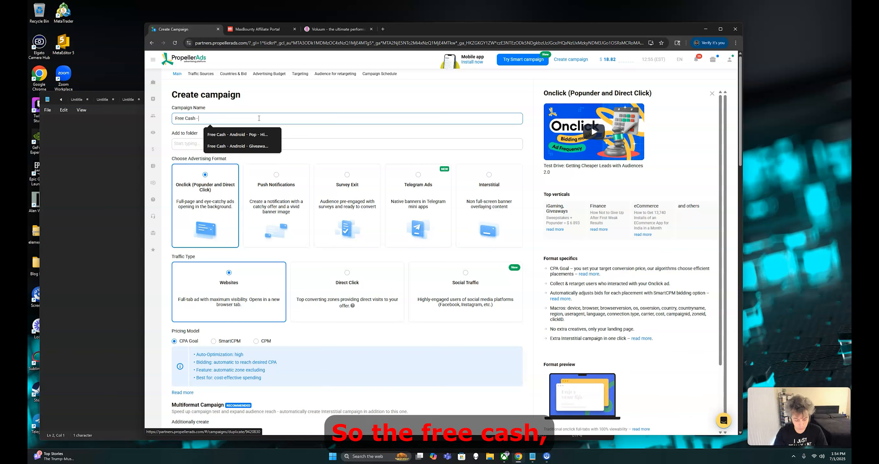
type("MaxBounty -")
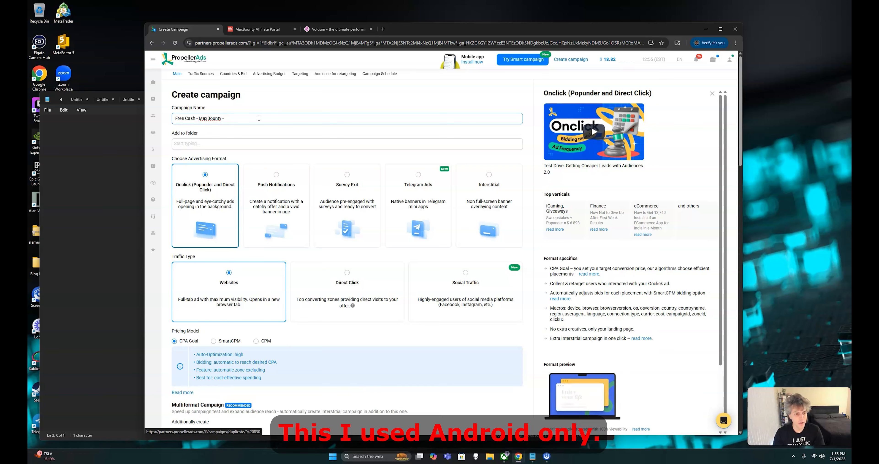
type("Android")
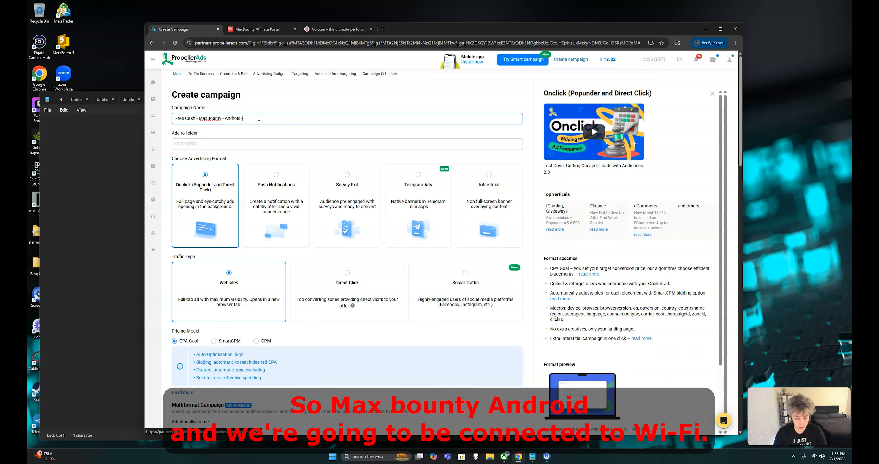
type("- Wifi")
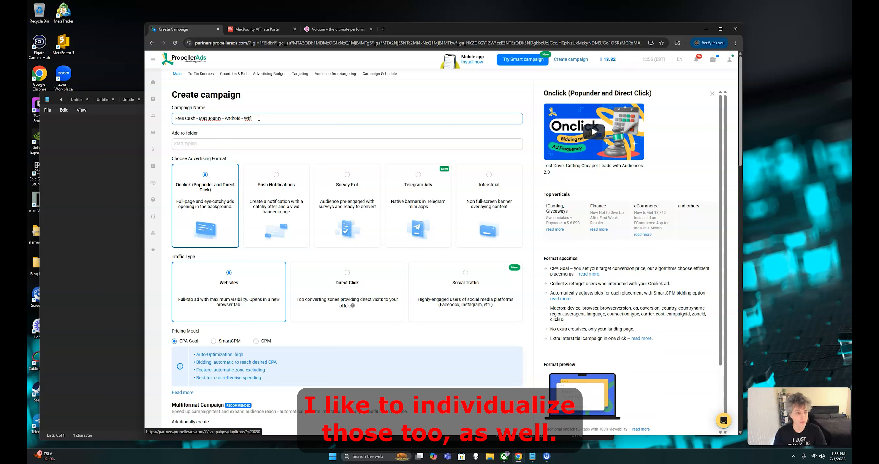
left_click(184, 118)
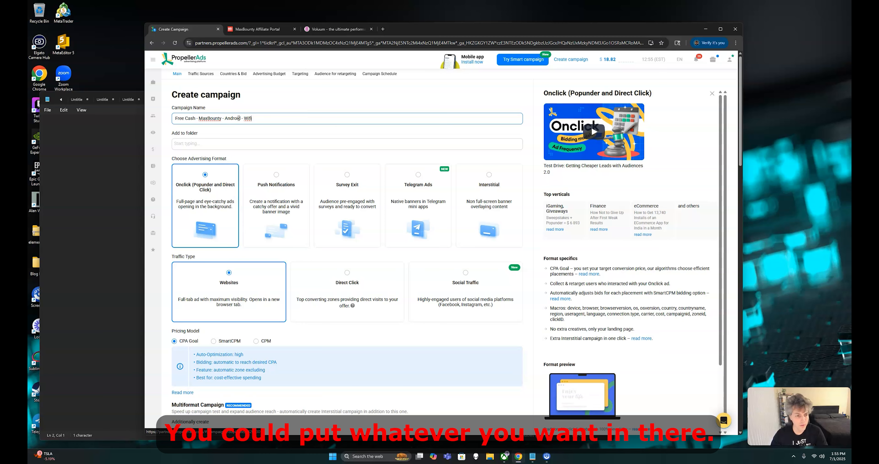
- Keep the Onclick format and set the traffic type to Social Traffic with the CPM pricing model
scroll(265, 108, "down", 1)
scroll(265, 108, "up", 1)
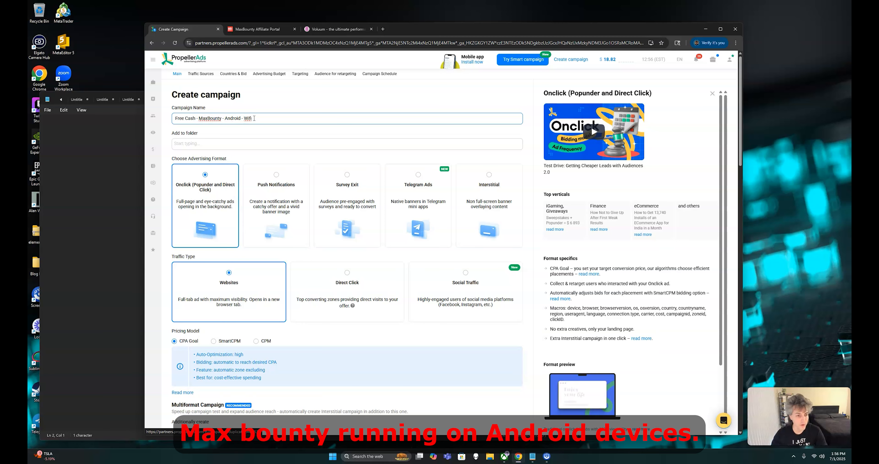
scroll(268, 116, "down", 2)
scroll(273, 117, "up", 2)
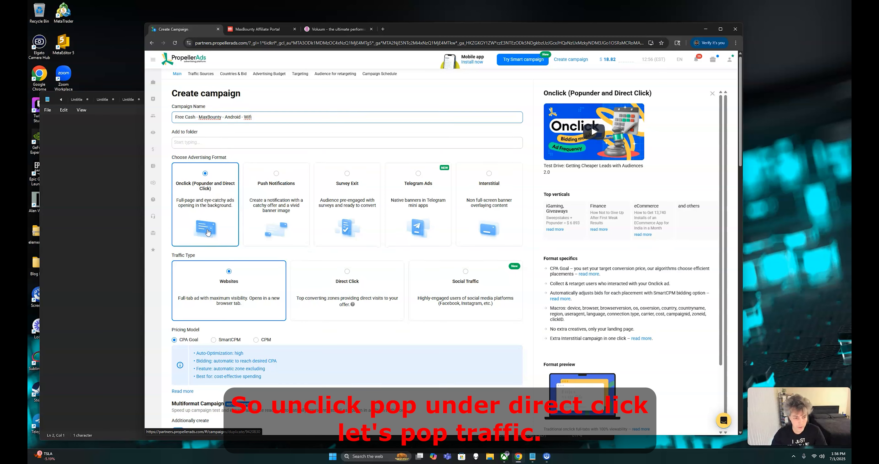
scroll(207, 209, "down", 2)
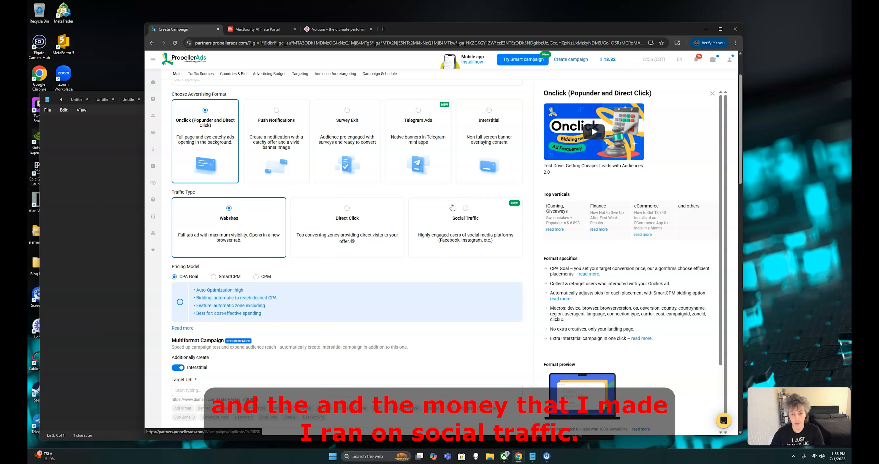
left_click(466, 212)
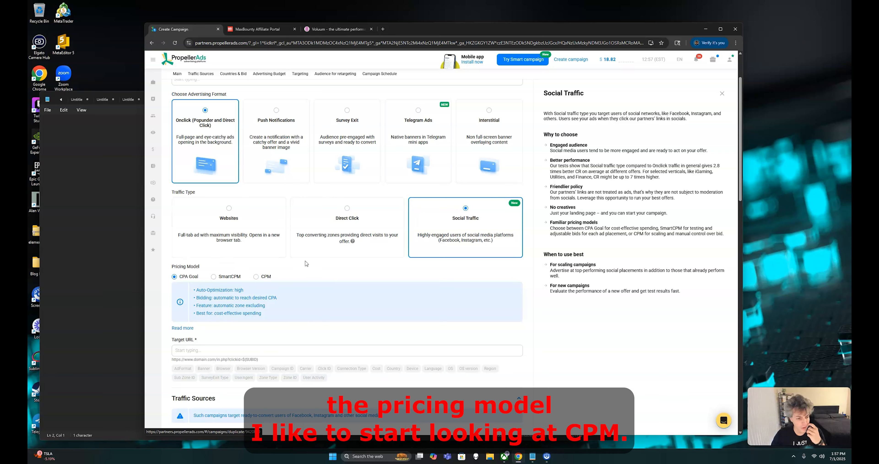
left_click(256, 276)
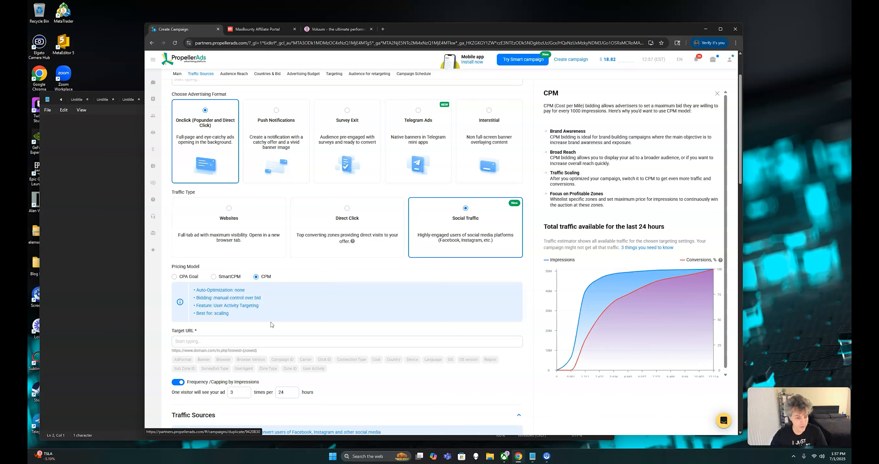
- Switch to Voluum and start a new offer with MaxBounty as its affiliate network
scroll(268, 328, "down", 1)
scroll(268, 327, "down", 4)
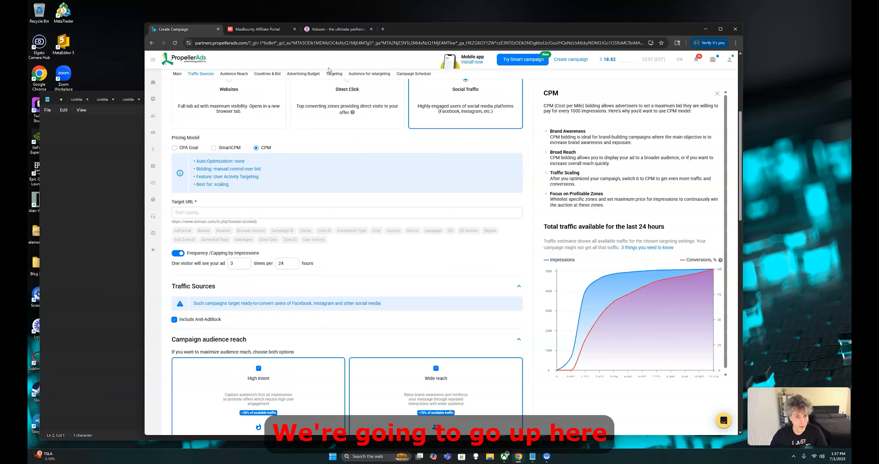
left_click(334, 29)
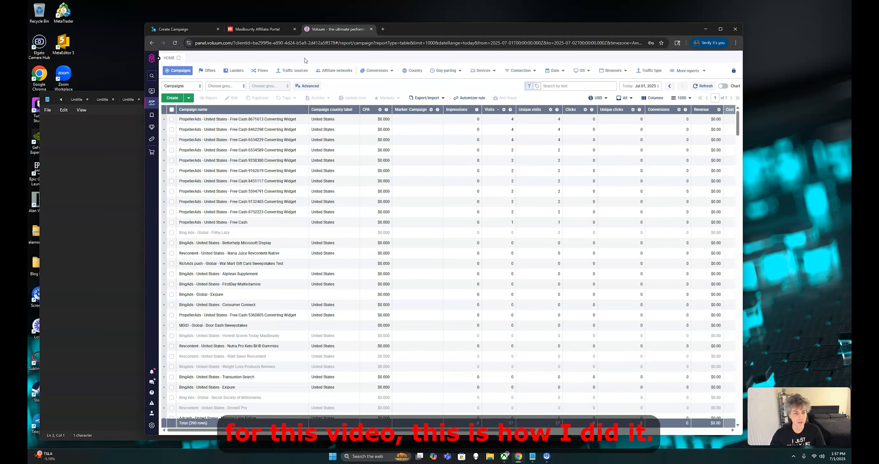
left_click(213, 71)
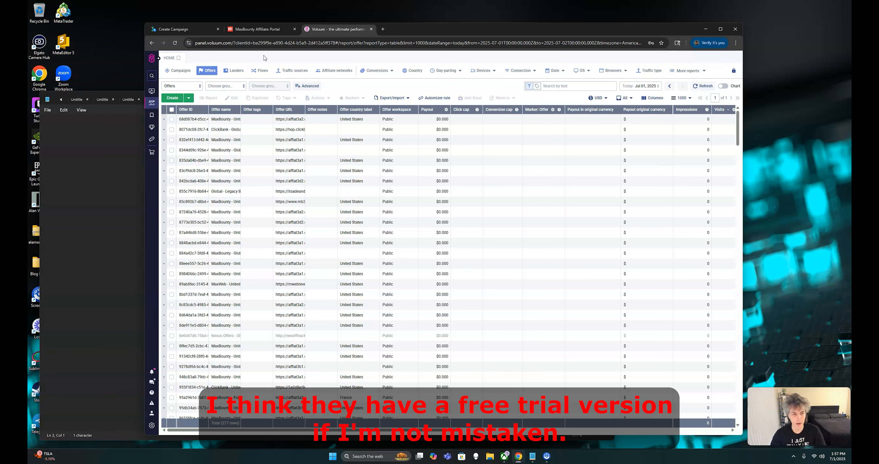
left_click(176, 99)
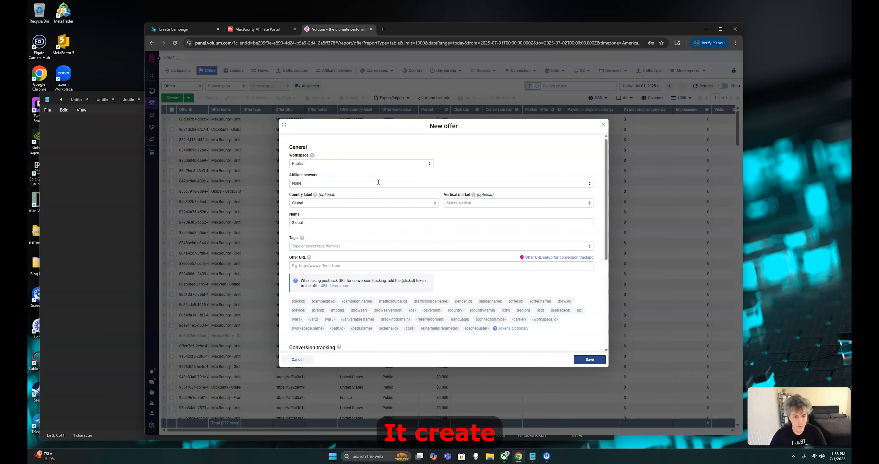
left_click(378, 183)
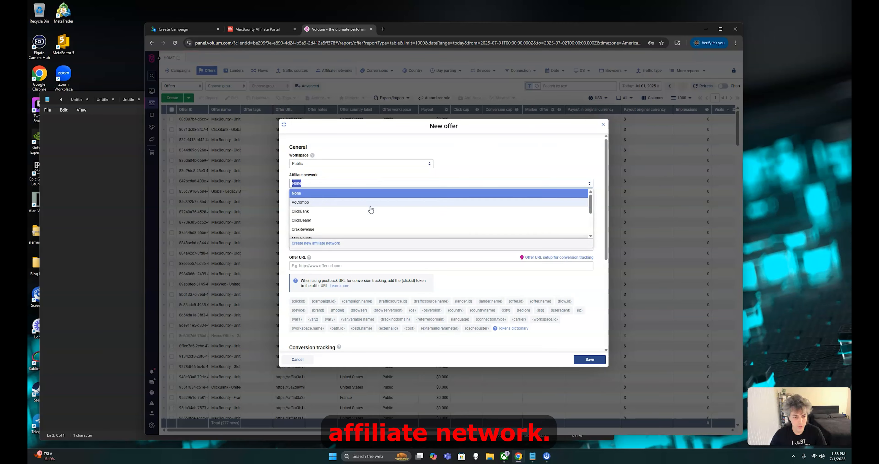
scroll(370, 212, "down", 1)
left_click(327, 221)
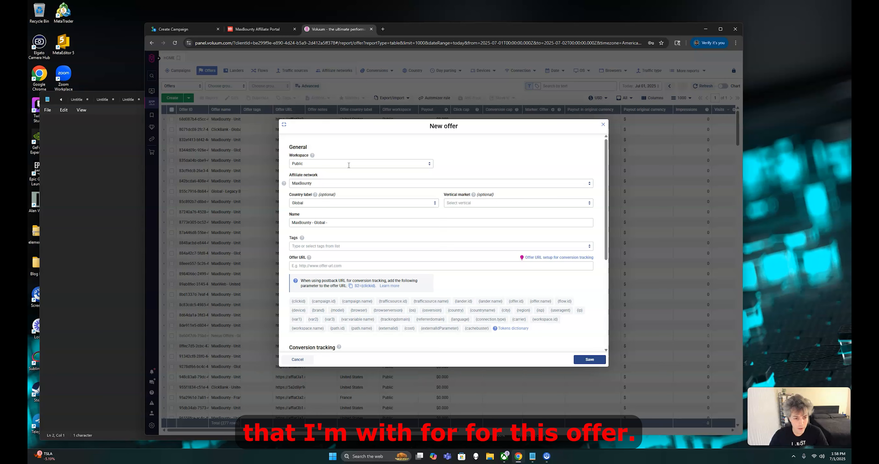
- Set the offer's country label to United States and add "Free Cash" to the end of its name
left_click(330, 203)
scroll(342, 240, "down", 3)
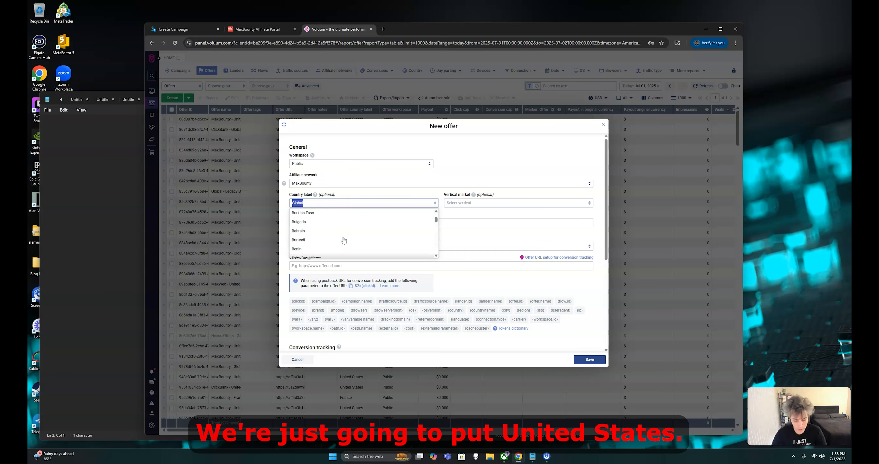
type("united")
left_click(344, 240)
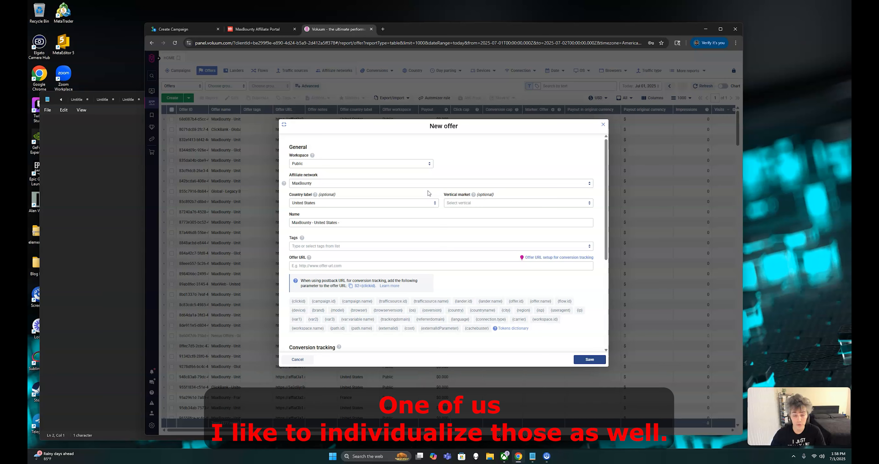
left_click(362, 222)
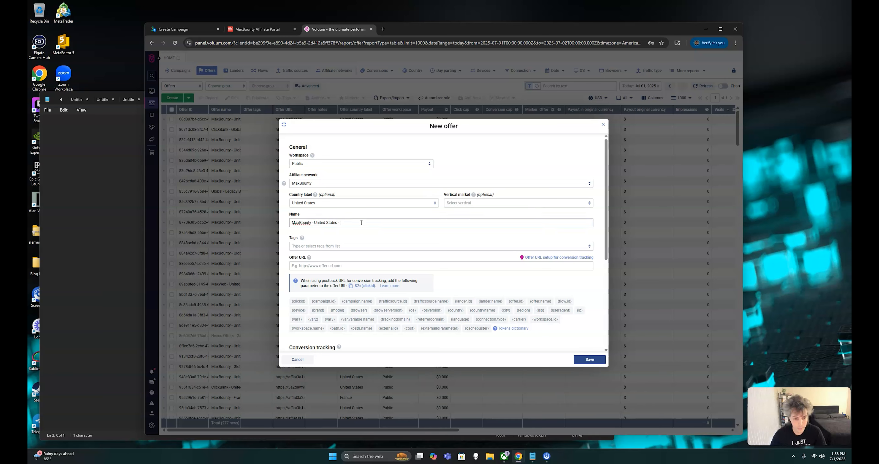
type("Free Cash")
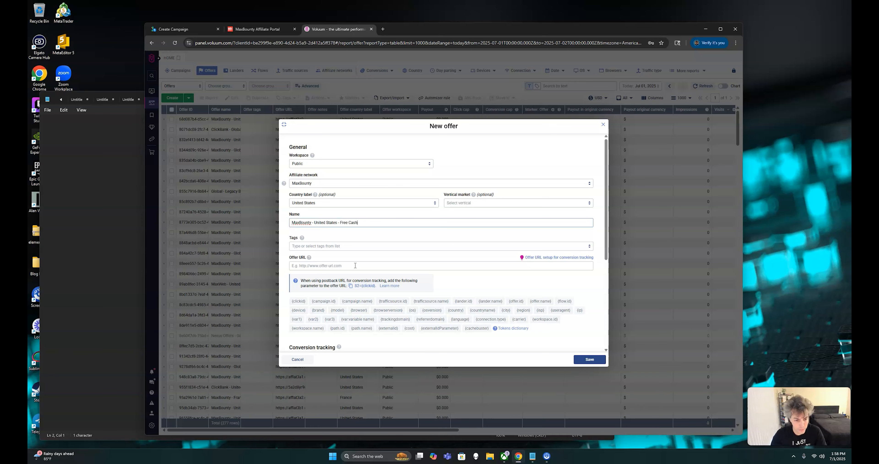
- Switch to the MaxBounty FreeCash.com campaign and copy its tracking link for Contextual traffic with the Raw link creative
left_click(348, 265)
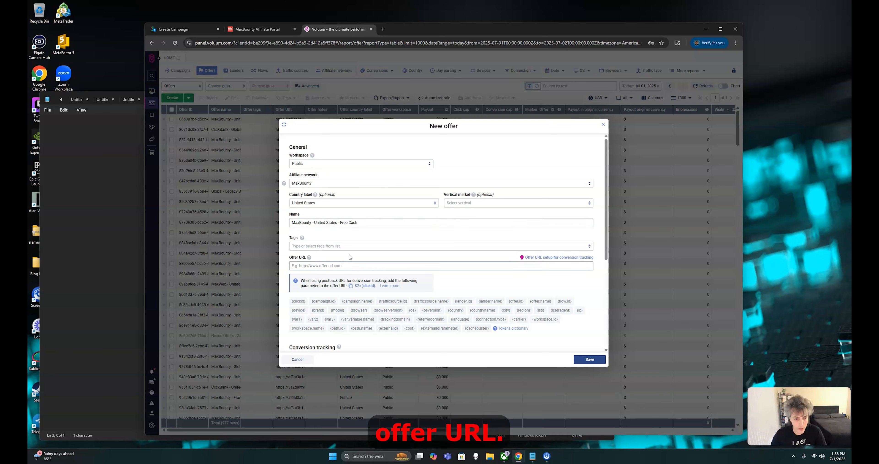
left_click(256, 29)
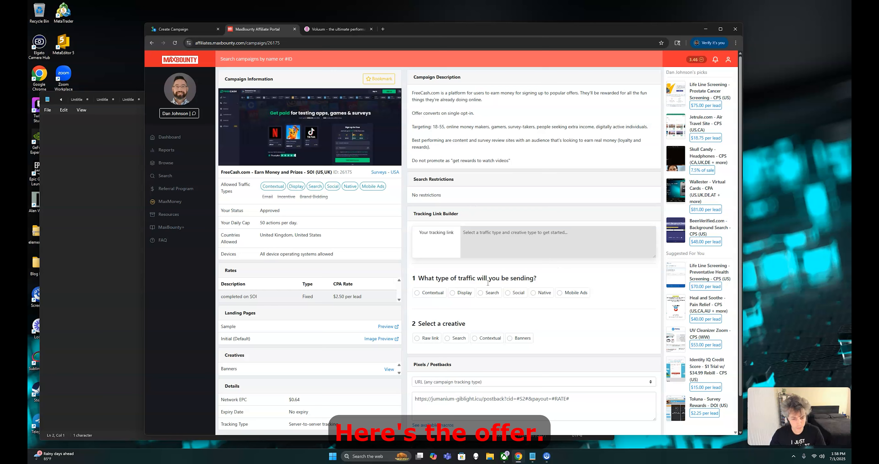
left_click(417, 294)
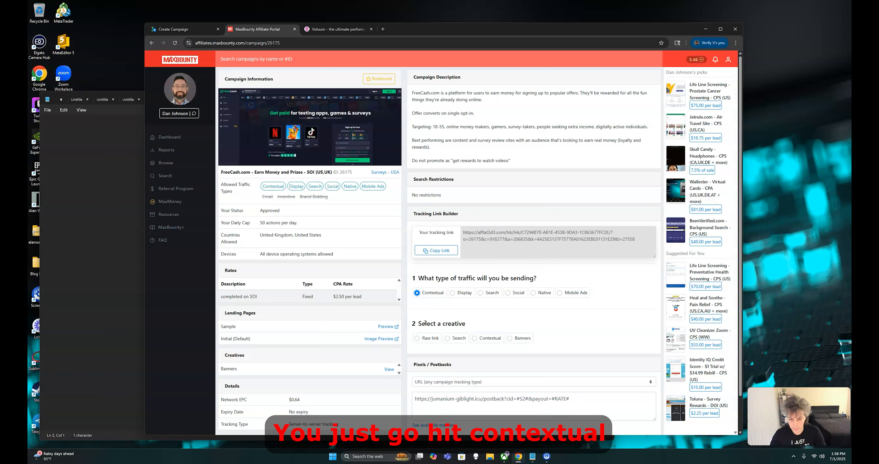
left_click(419, 339)
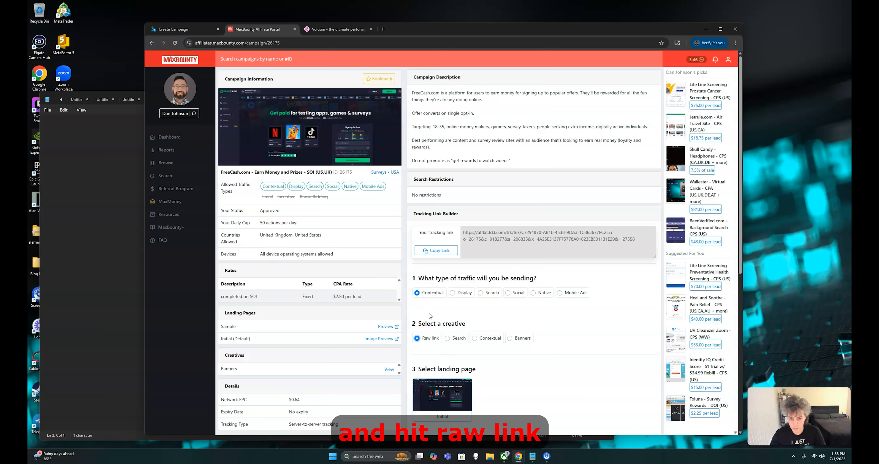
left_click(445, 254)
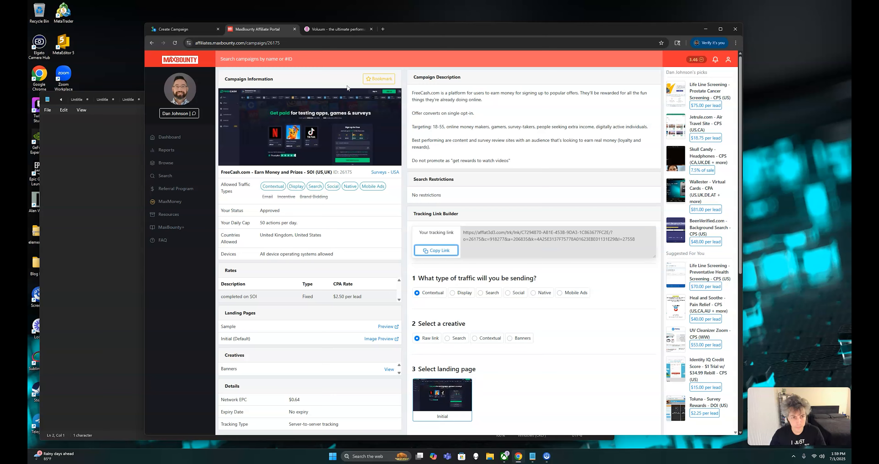
- Return to the new offer in Voluum and paste the copied MaxBounty tracking link as the offer URL
left_click(330, 30)
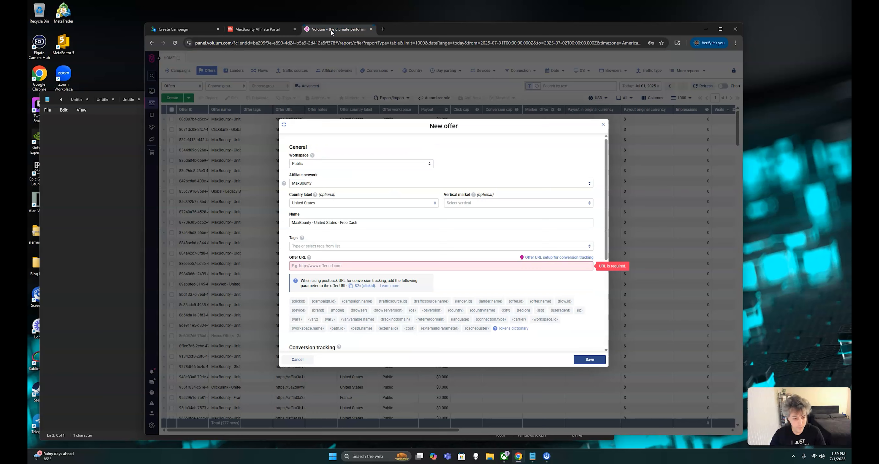
right_click(357, 266)
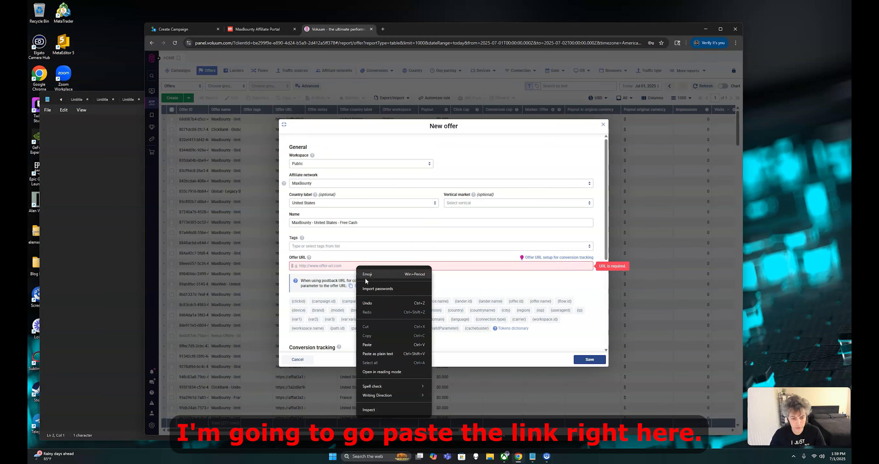
left_click(377, 340)
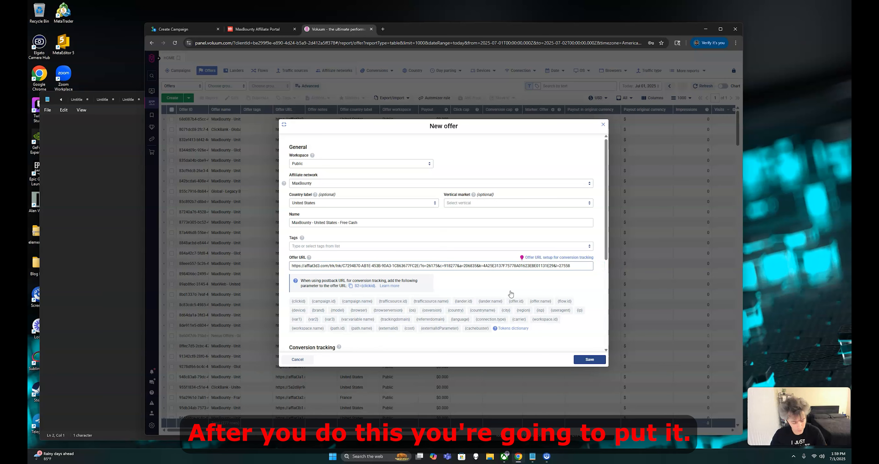
- Append the click ID parameter "&s2={clickid}" to the end of the offer URL
type("&s")
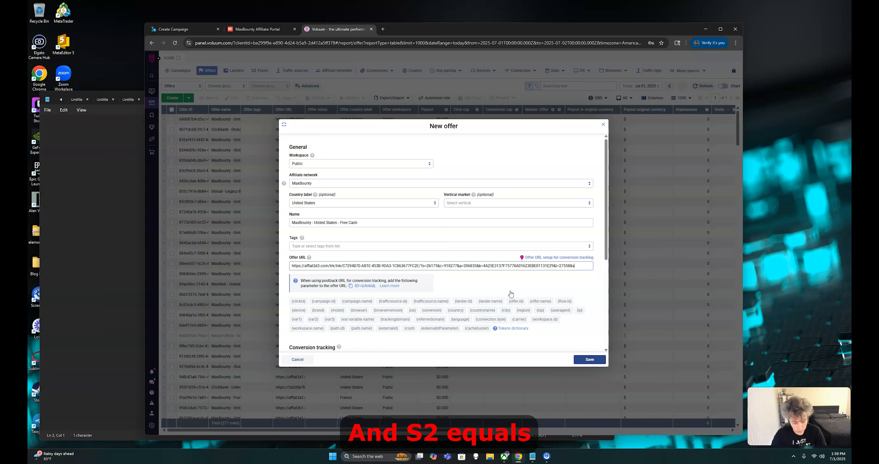
type("2=")
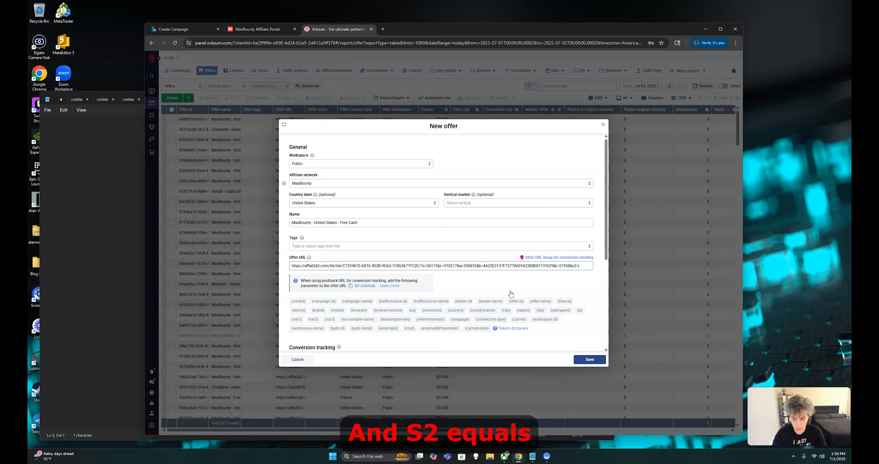
left_click(296, 301)
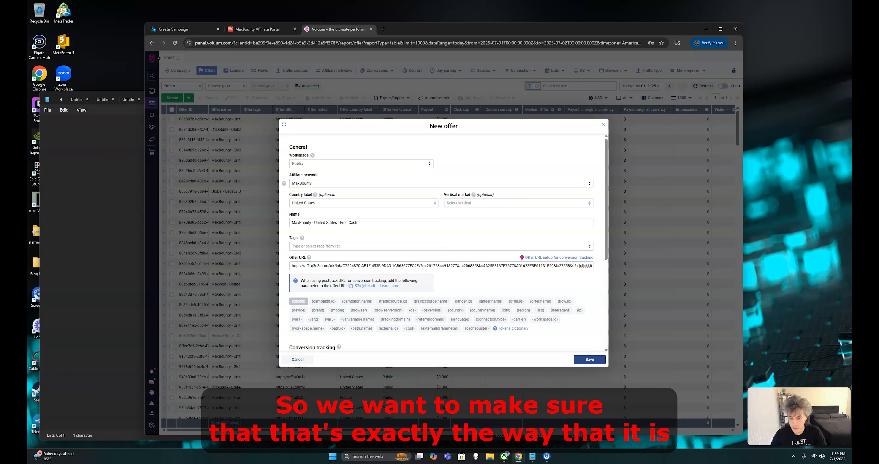
left_click_drag(570, 266, 593, 267)
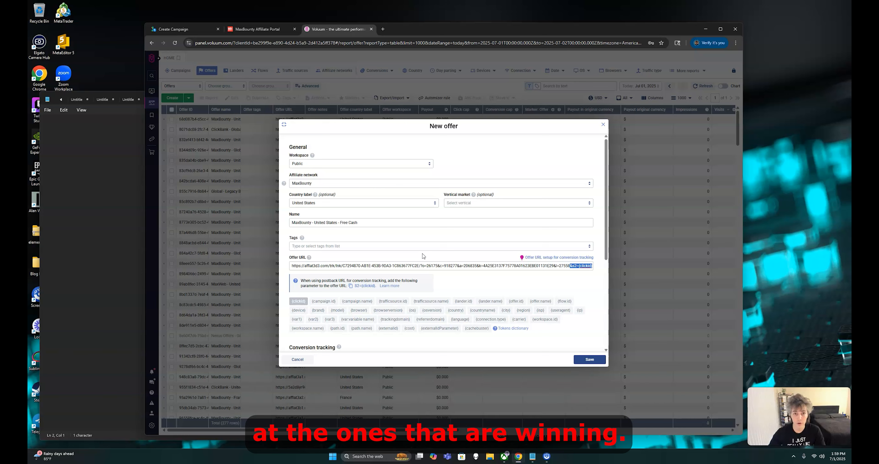
left_click(435, 255)
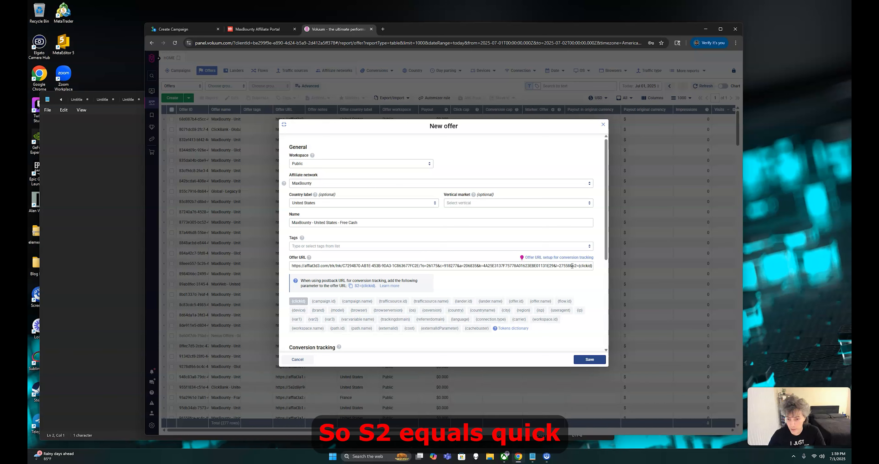
left_click_drag(570, 265, 592, 265)
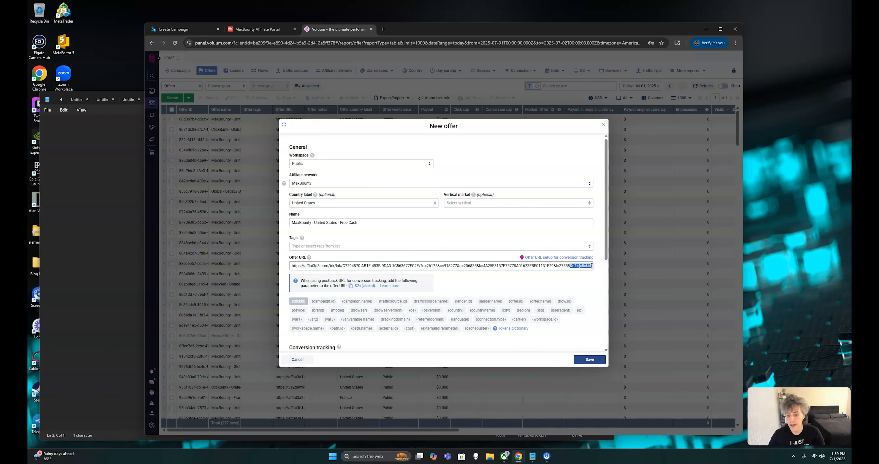
left_click(576, 267)
- Copy the S2S postback URL from the new offer's conversion tracking settings
scroll(386, 293, "down", 3)
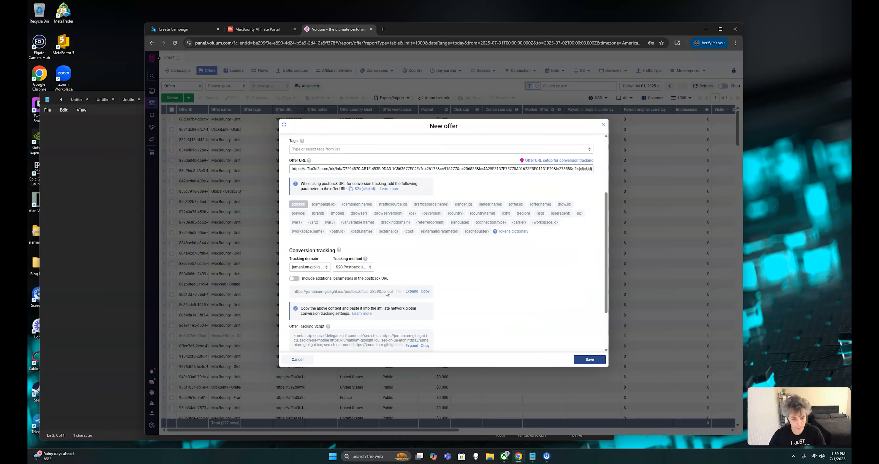
scroll(387, 293, "down", 1)
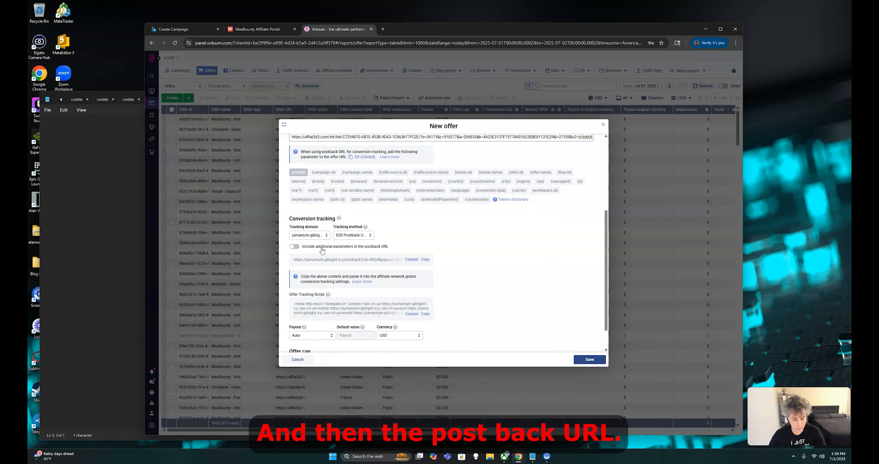
left_click(424, 260)
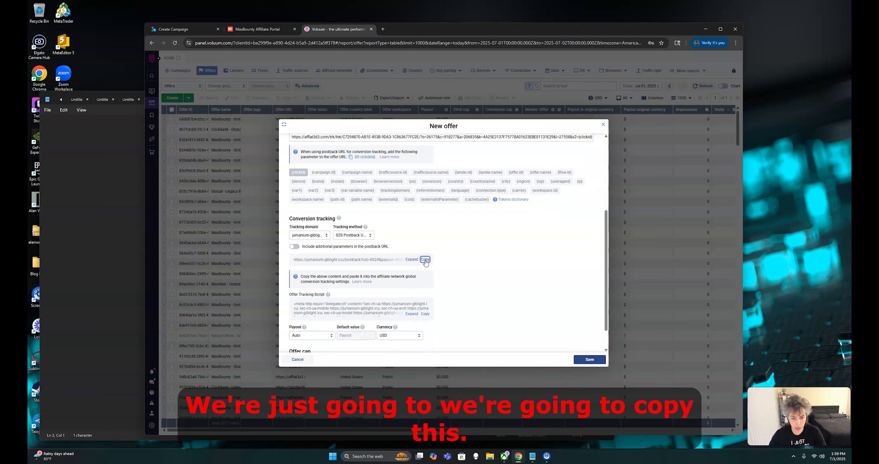
- Switch to the MaxBounty FreeCash.com campaign and replace its existing postback URL with the copied one
left_click(252, 30)
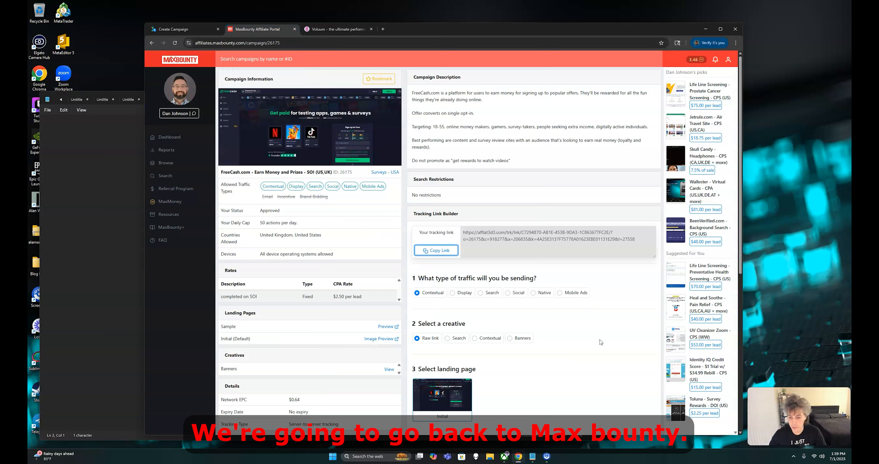
scroll(600, 342, "down", 8)
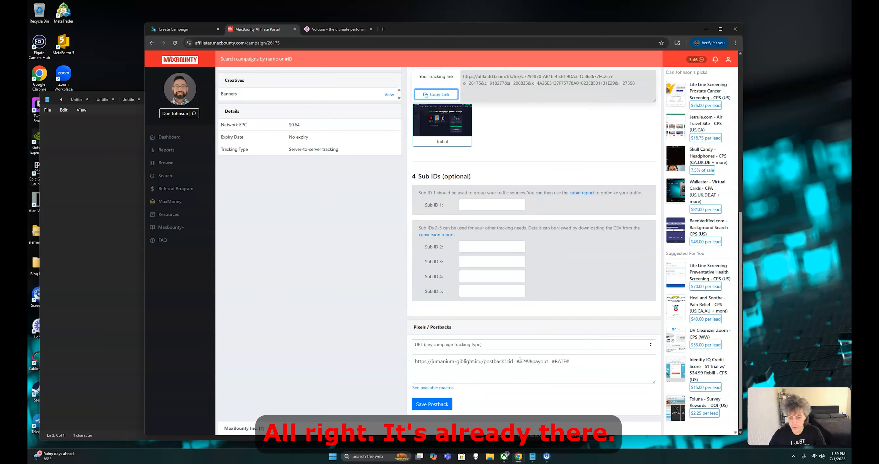
left_click(519, 359)
key("ctrl+a")
key("BackSpace")
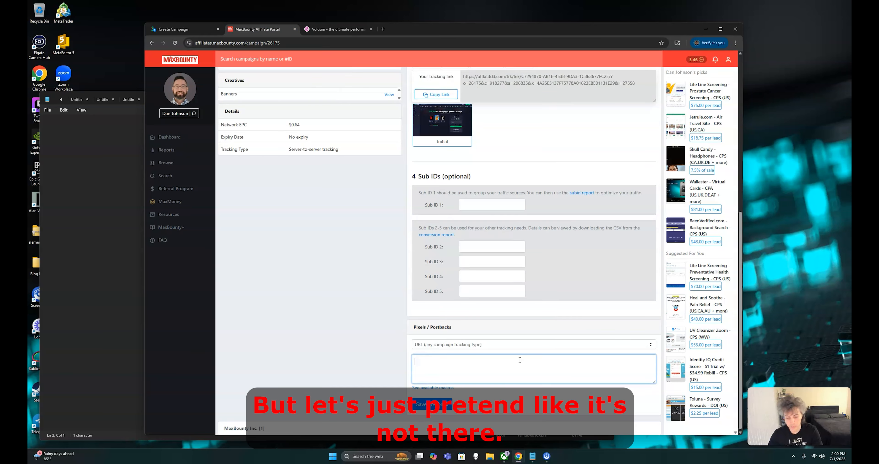
right_click(505, 364)
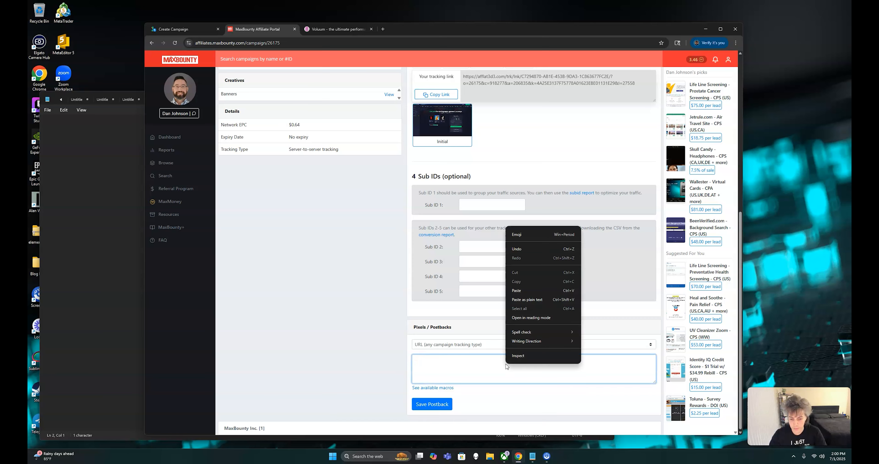
left_click(534, 290)
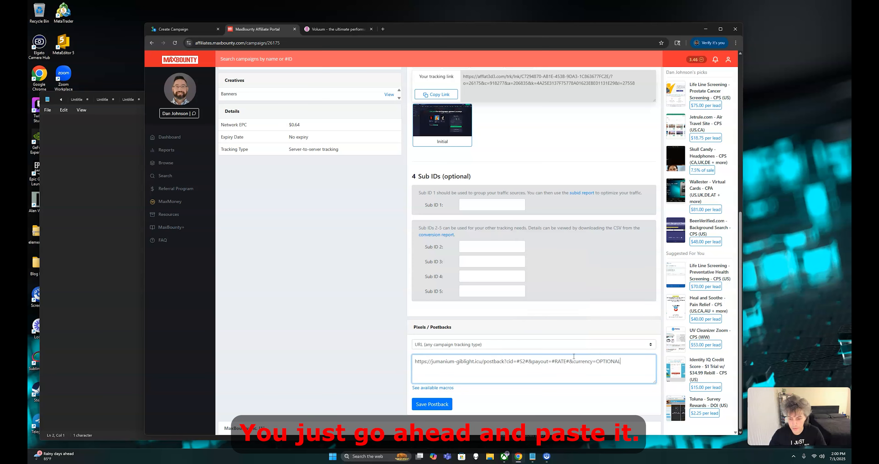
- Remove "&currency=OPTIONAL" from the end of the postback URL and save the postback
left_click_drag(569, 361, 624, 363)
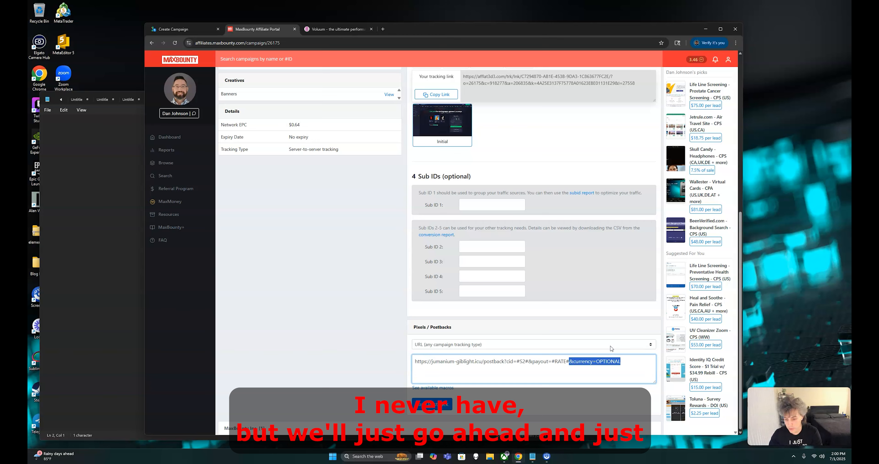
key("BackSpace")
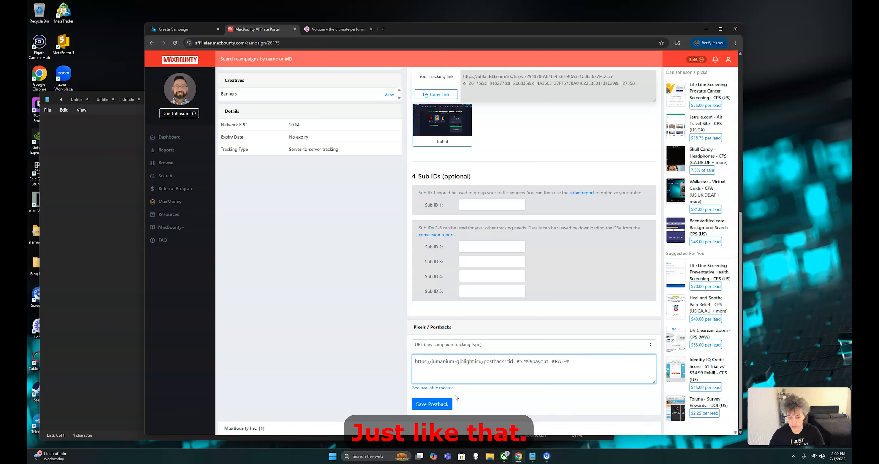
left_click(445, 404)
scroll(479, 350, "up", 3)
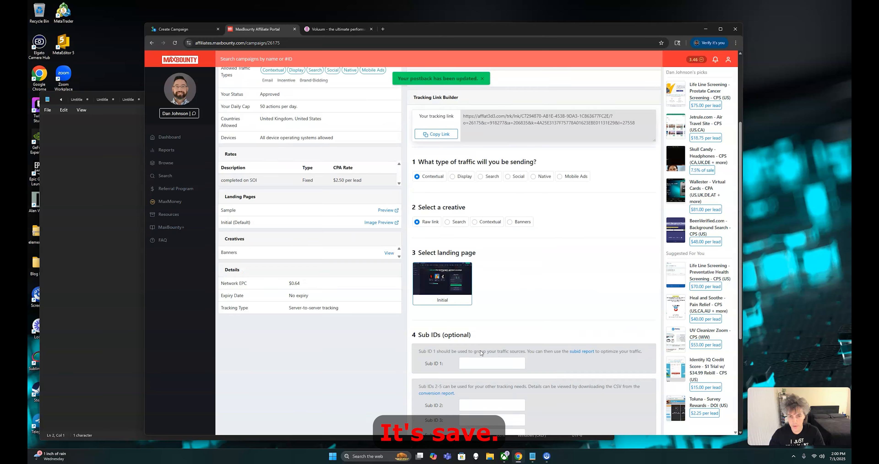
scroll(480, 350, "up", 4)
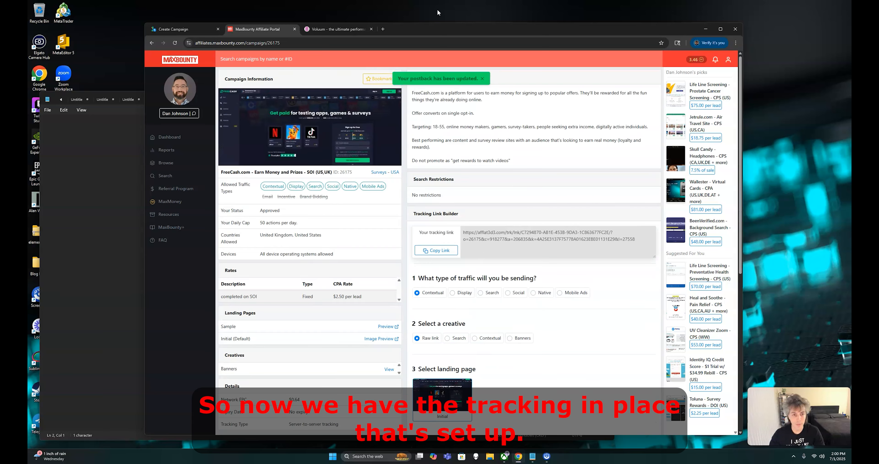
- Return to Voluum and save the new MaxBounty Free Cash offer
left_click(343, 31)
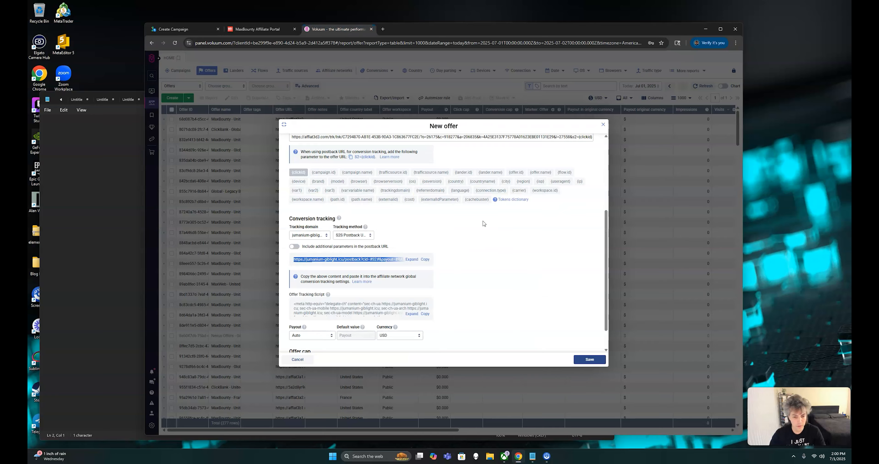
scroll(501, 238, "up", 5)
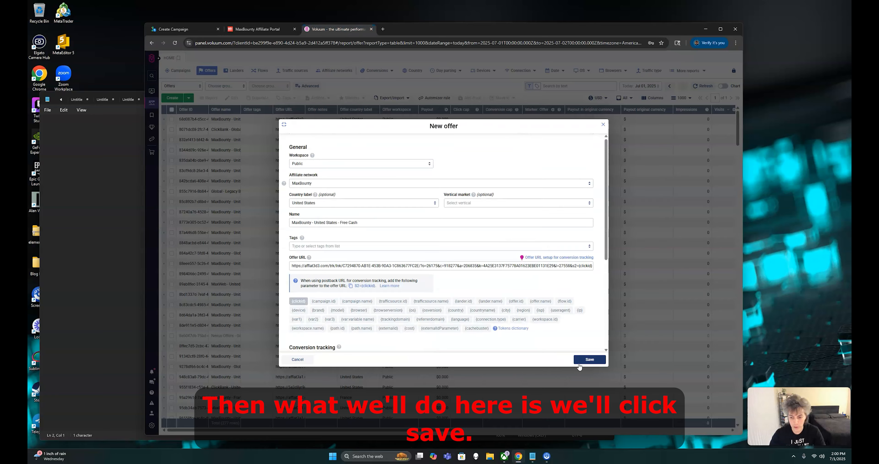
left_click(590, 360)
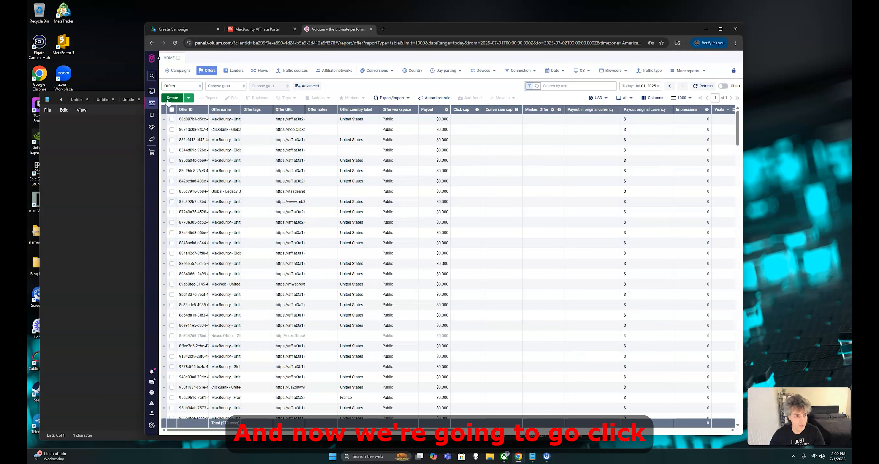
- Start a new campaign in Voluum with PropellerAds as its traffic source
left_click(177, 72)
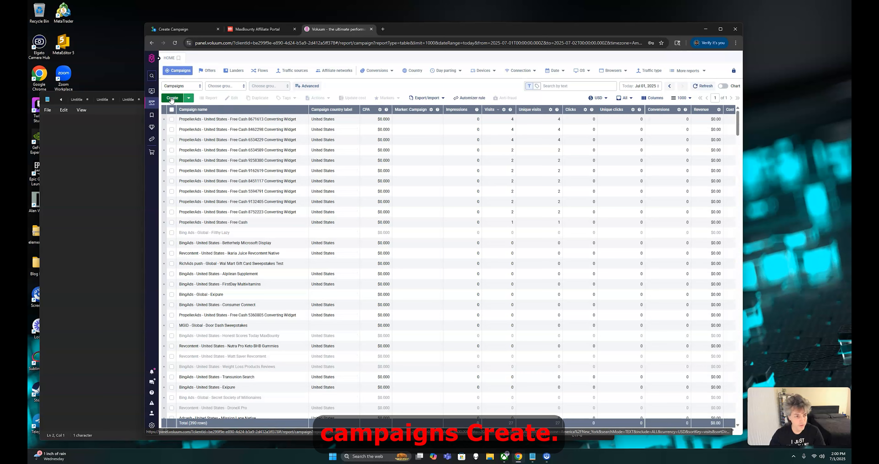
left_click(173, 99)
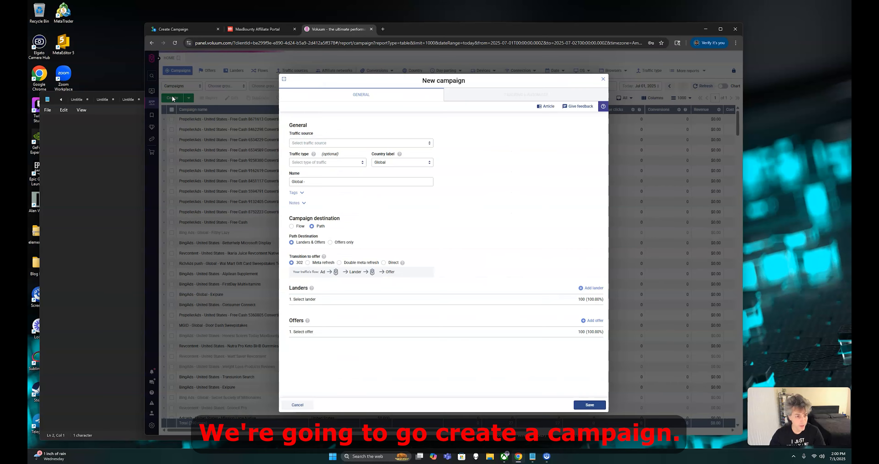
left_click(325, 143)
scroll(334, 180, "down", 3)
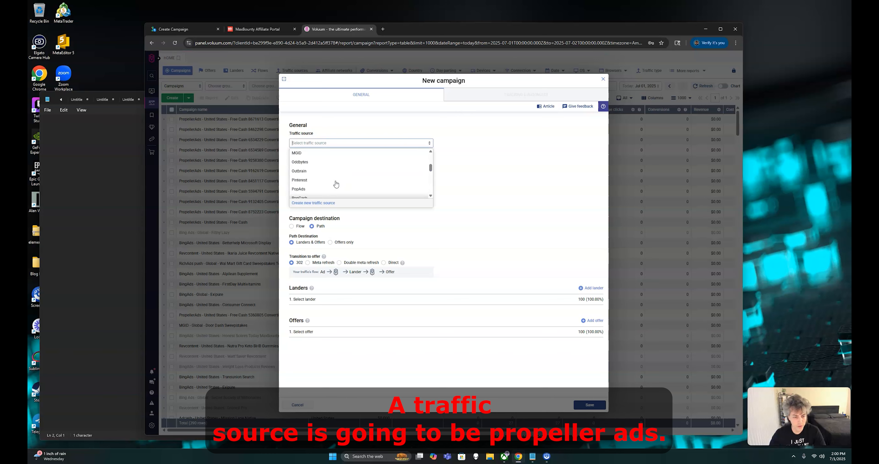
scroll(334, 186, "down", 3)
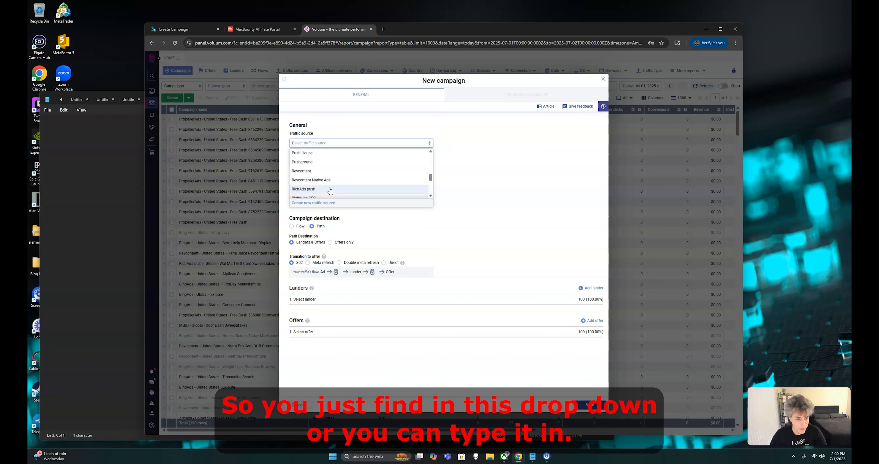
scroll(320, 181, "up", 1)
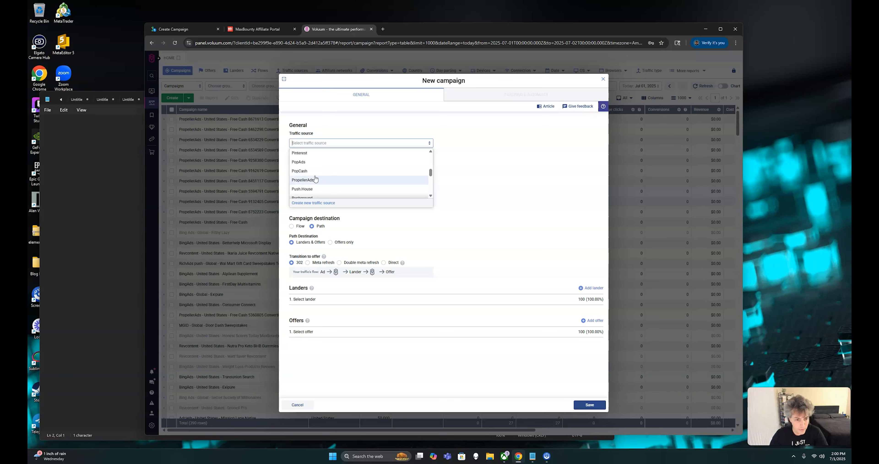
left_click(315, 179)
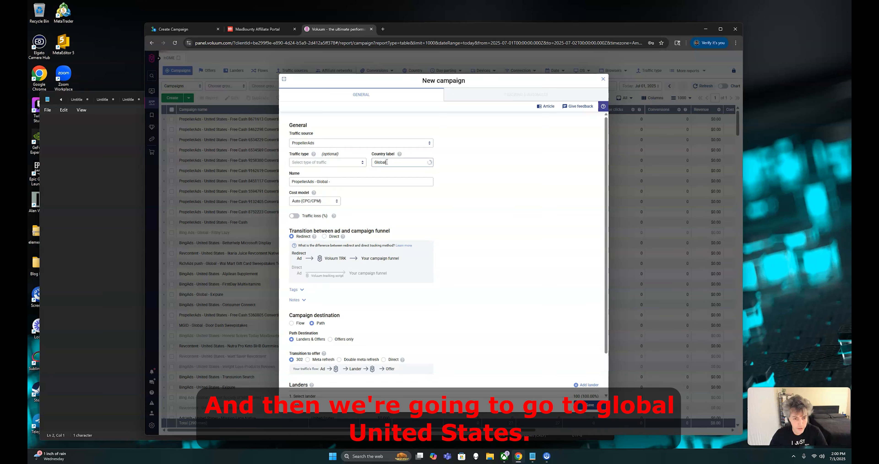
- Set the campaign's country label to United States and add "FreeCash" to the end of its name
left_click(400, 162)
type("unite")
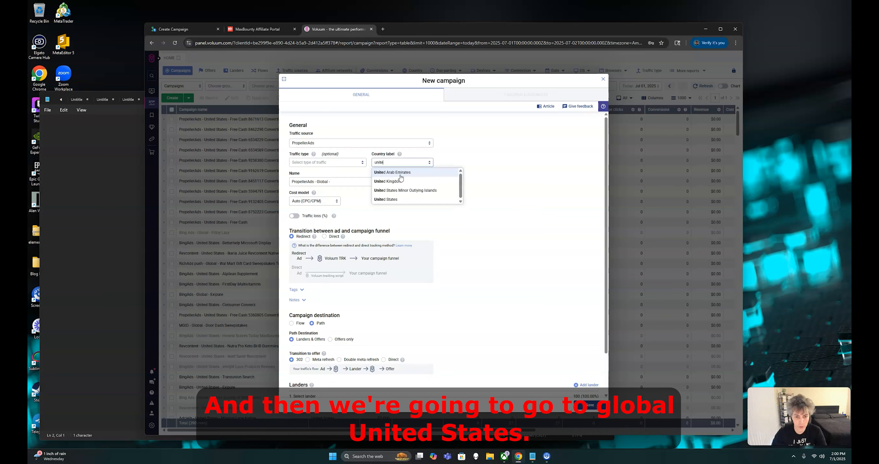
left_click(408, 200)
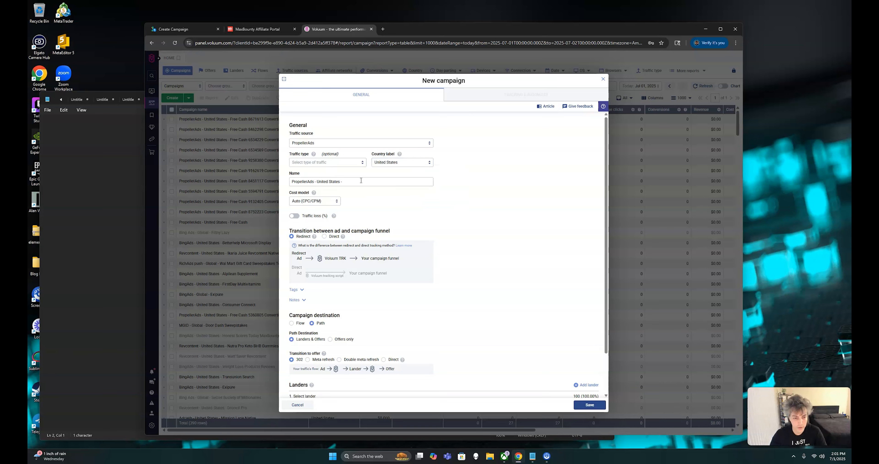
left_click(337, 178)
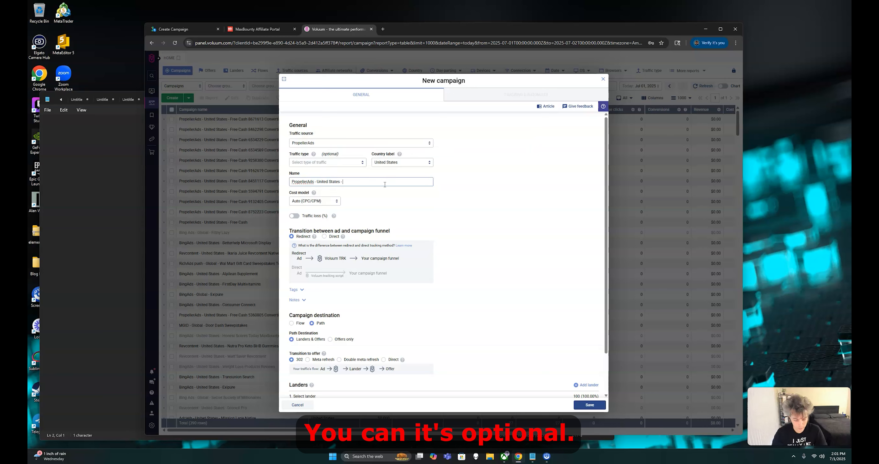
type("FreeCash")
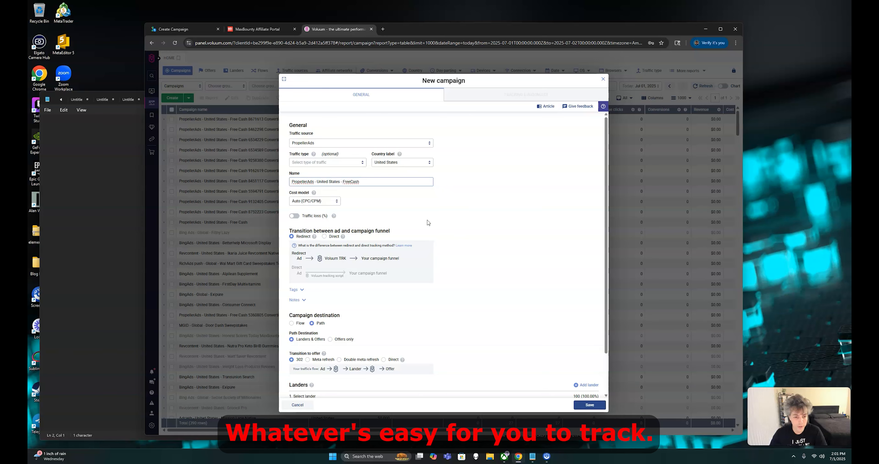
- Set the campaign's path destination to offers only and select the "MaxBounty - United States - Free Cash" offer from the two identically named entries
scroll(532, 266, "down", 2)
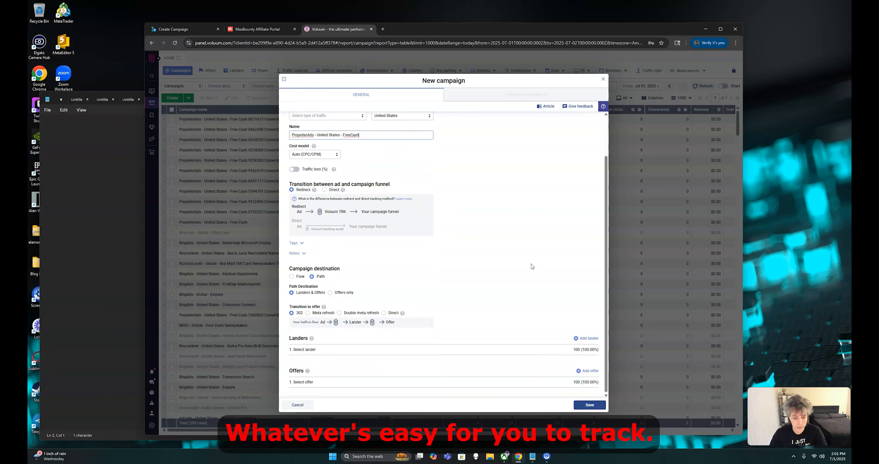
left_click(330, 293)
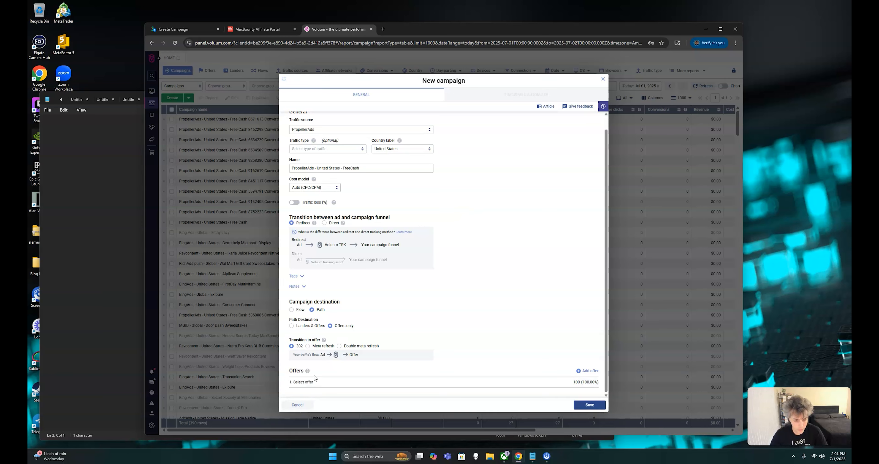
left_click(321, 382)
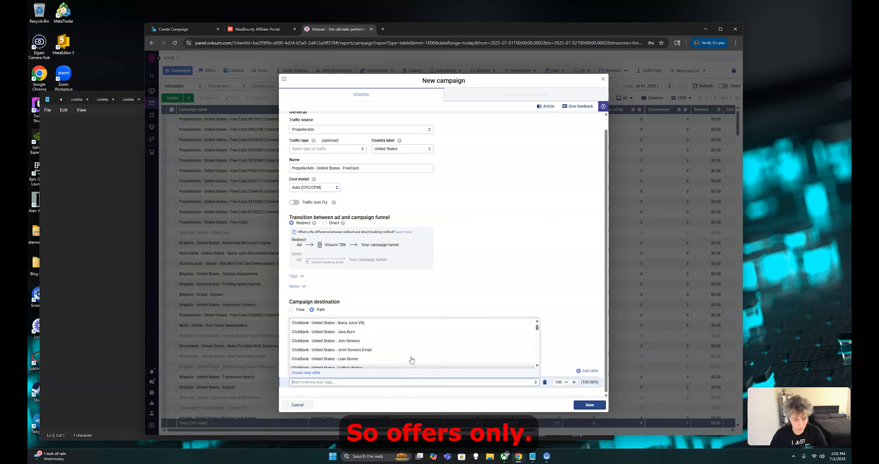
type("freeca")
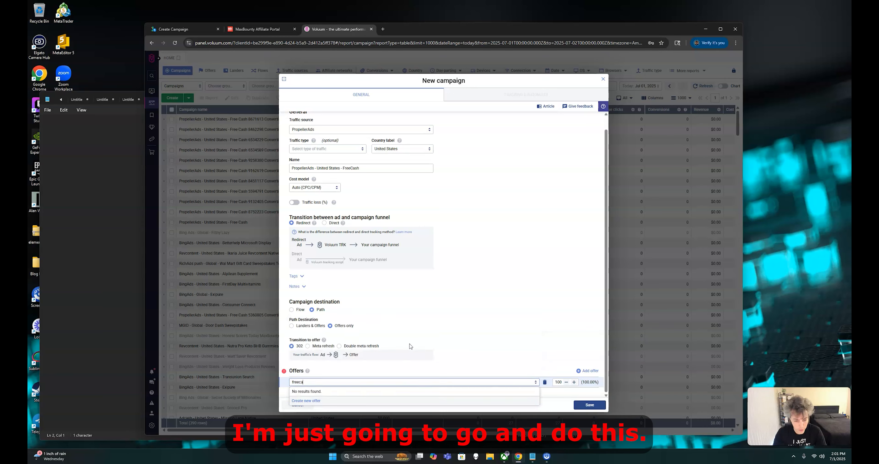
key("BackSpace")
key("BackSpace")
key("BackSpace")
key("BackSpace")
key("BackSpace")
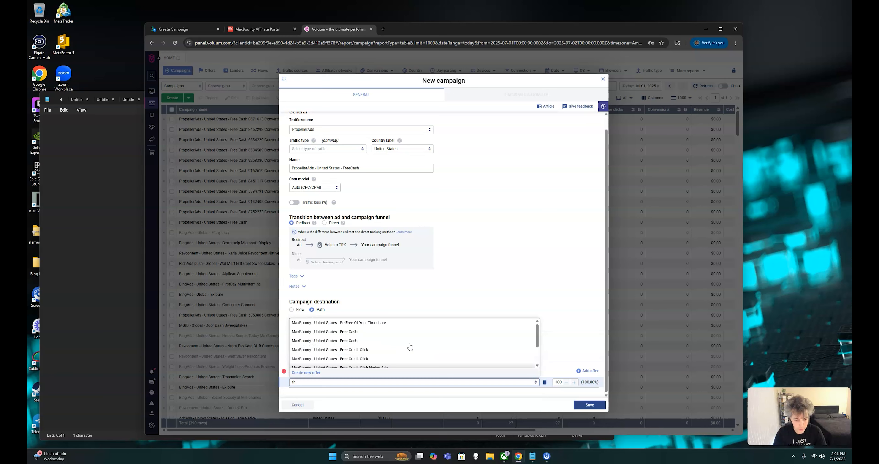
key("BackSpace")
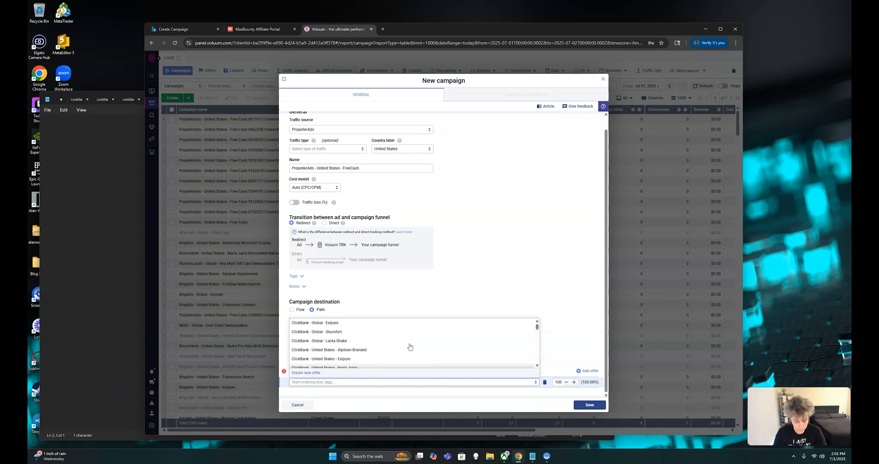
type("fre")
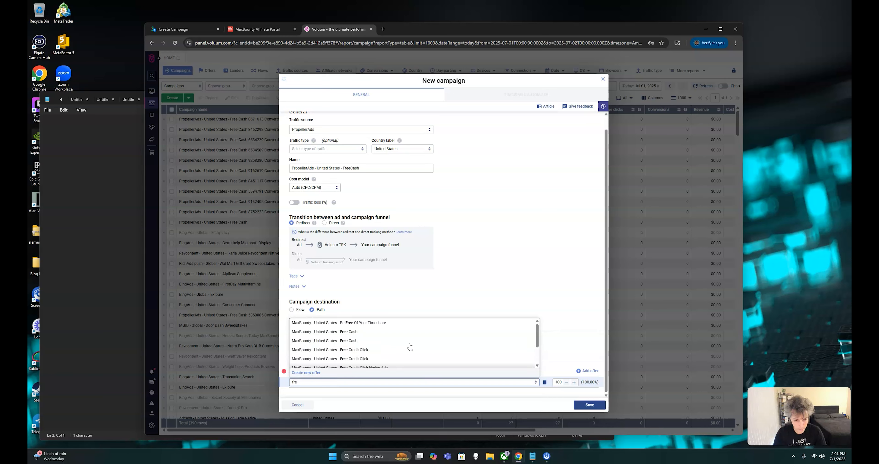
left_click(351, 341)
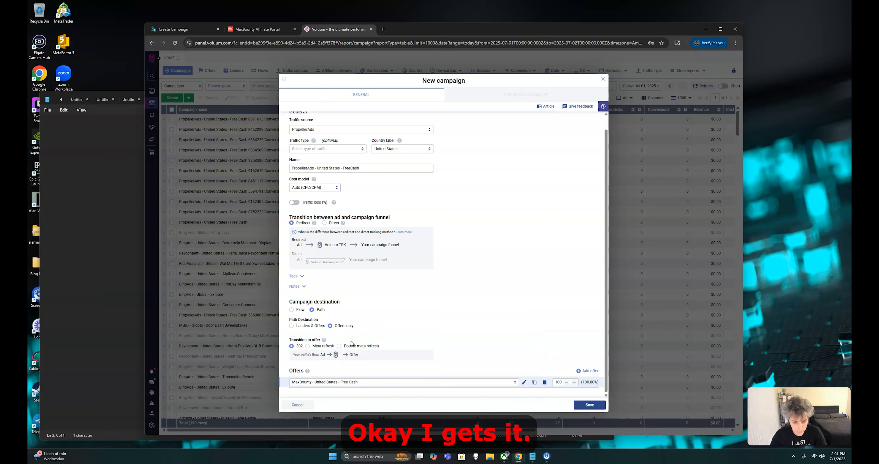
- Check the selected offer's settings, then clear the offer and choose "MaxBounty - United States - Free Cash" again
left_click(524, 382)
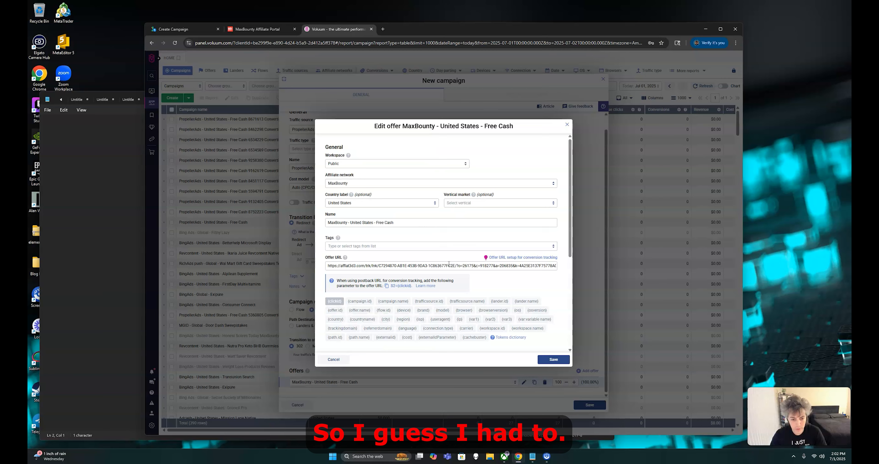
left_click(567, 125)
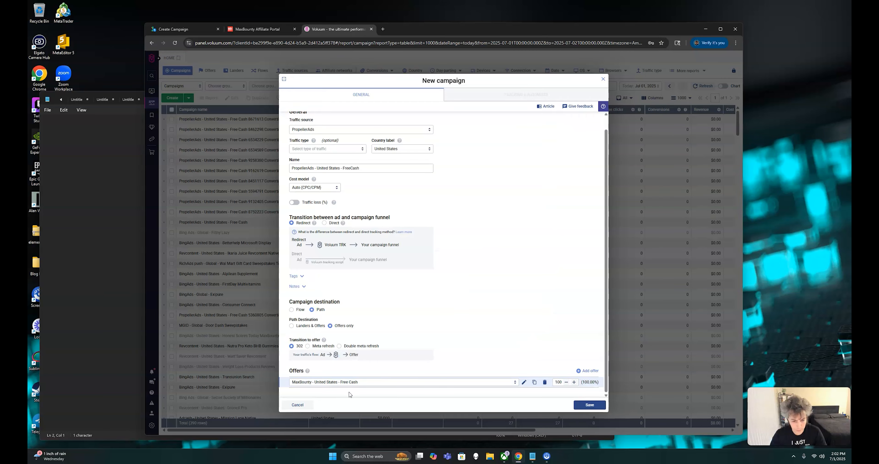
left_click_drag(341, 381, 386, 382)
key("ctrl+a")
key("BackSpace")
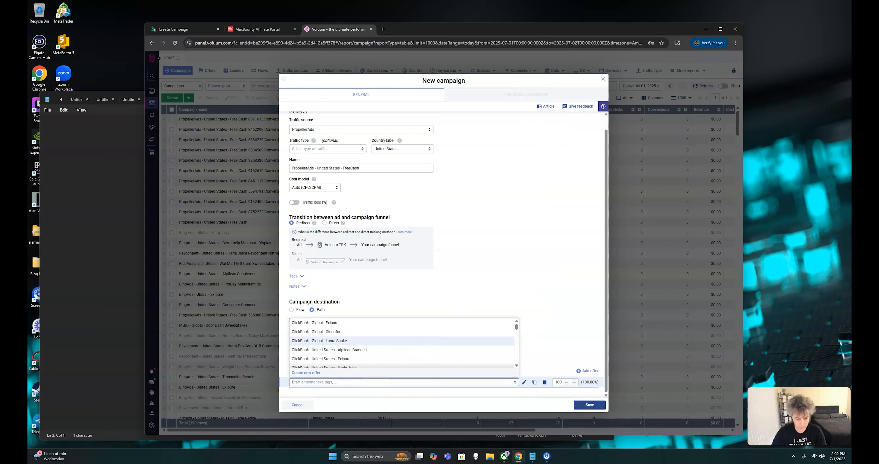
type("fre")
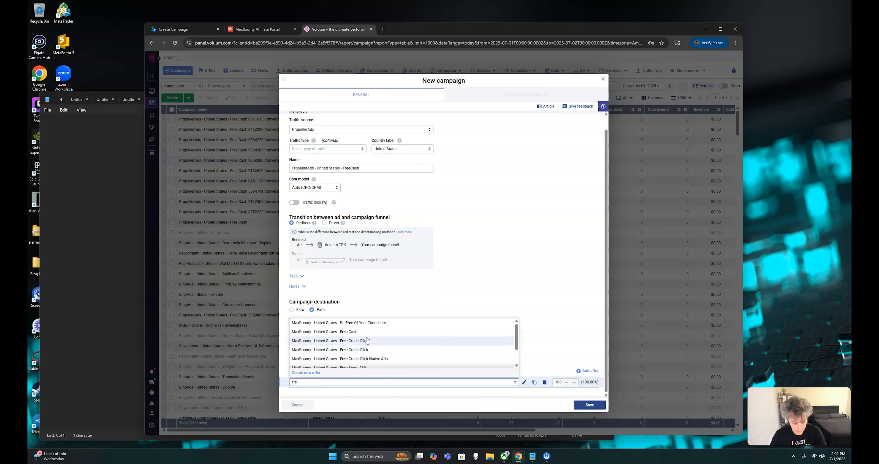
type("e")
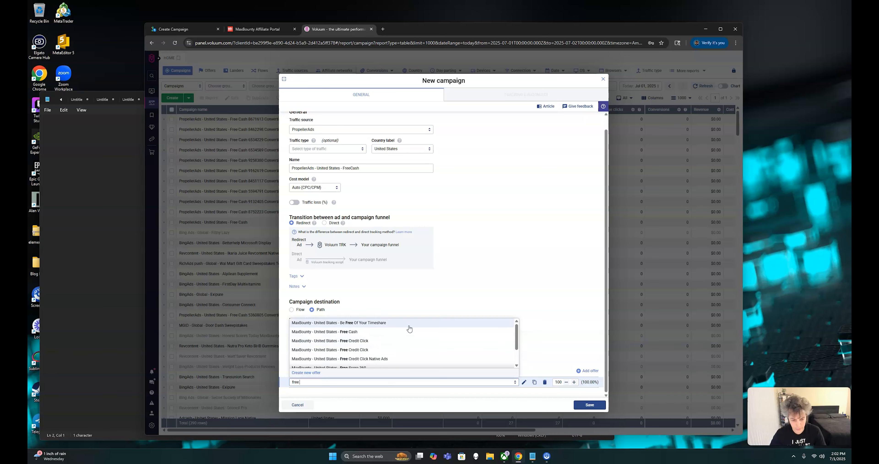
type(" c")
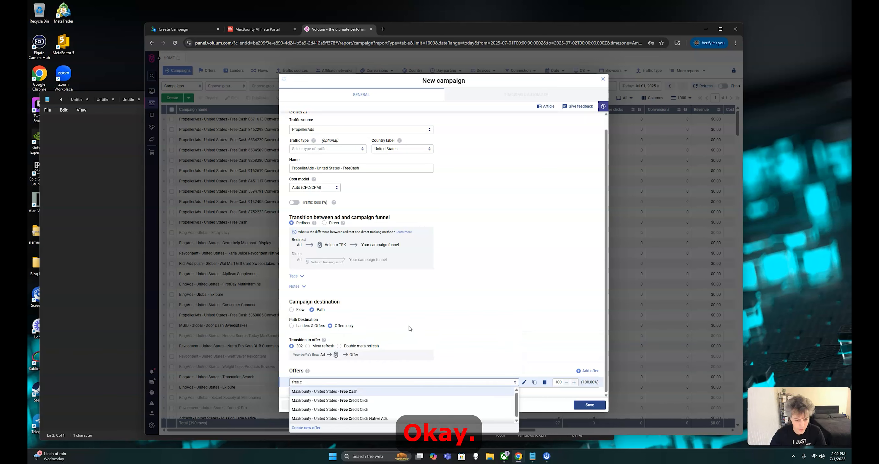
left_click(362, 391)
- Review the chosen offer's URL and conversion tracking settings without changing them, and save the campaign
left_click(524, 382)
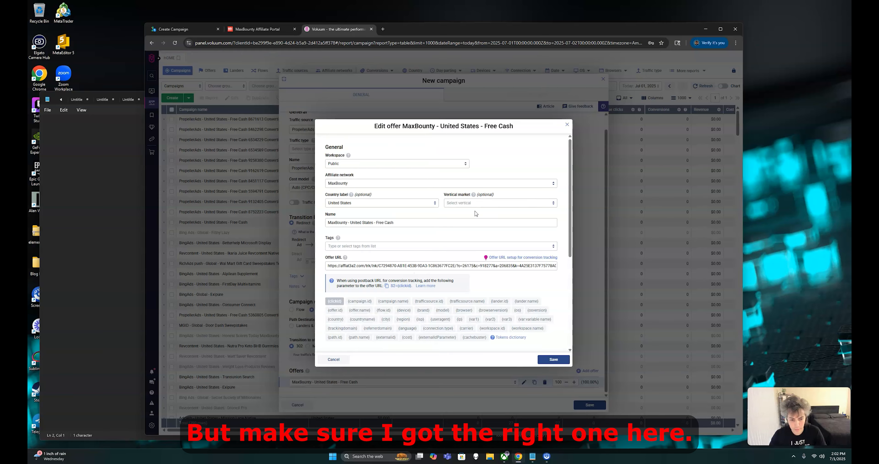
scroll(483, 290, "down", 3)
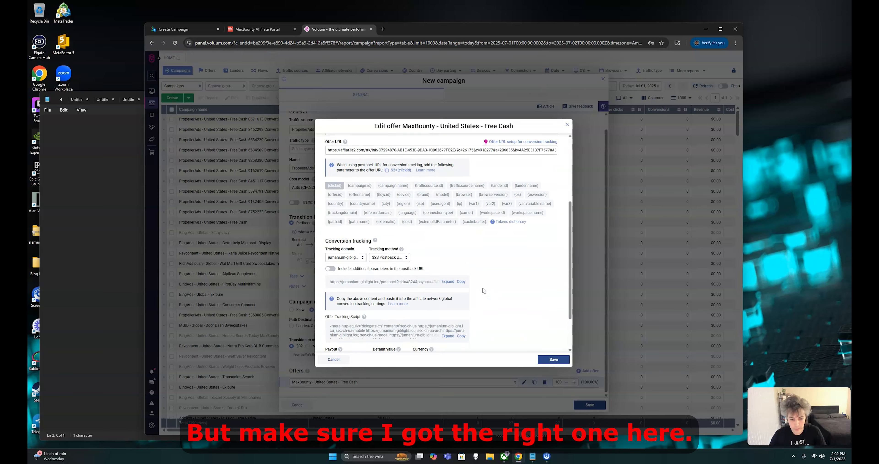
scroll(483, 290, "up", 5)
left_click(567, 125)
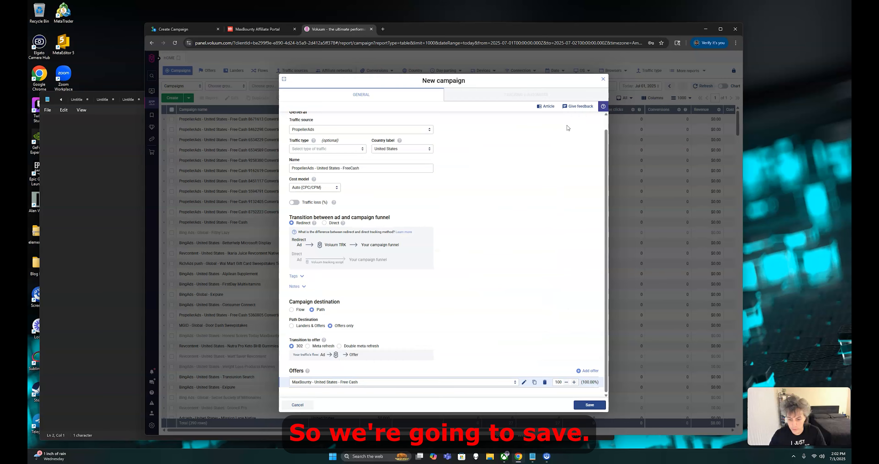
left_click(589, 405)
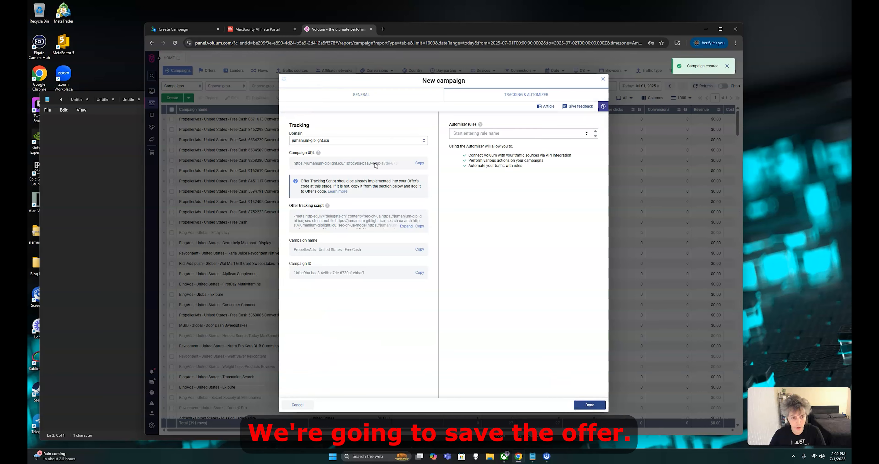
- Copy the new campaign URL and load it in a new incognito window to test the redirect
left_click(419, 164)
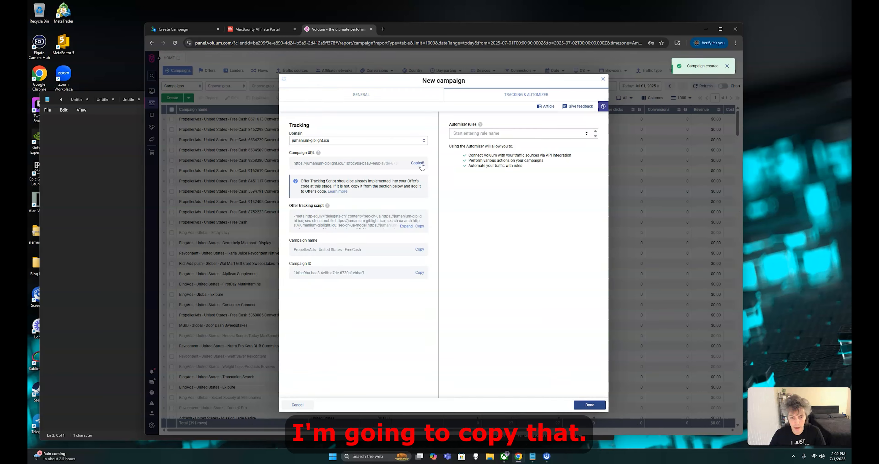
left_click(736, 43)
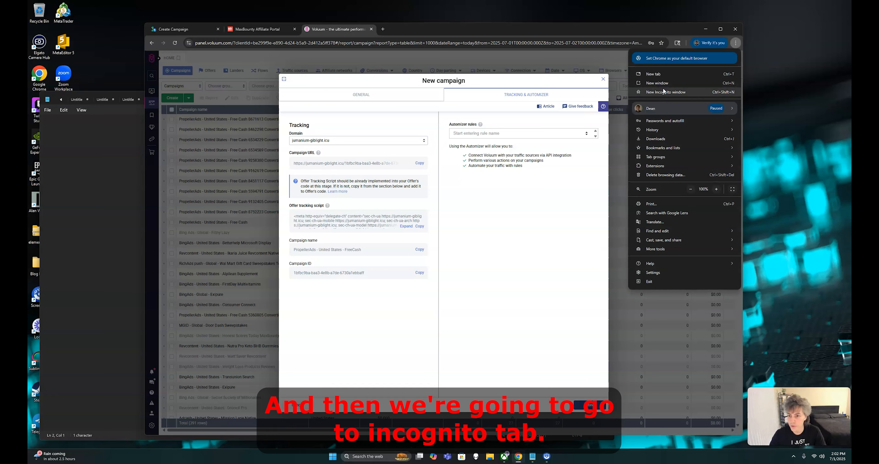
left_click(665, 92)
right_click(384, 47)
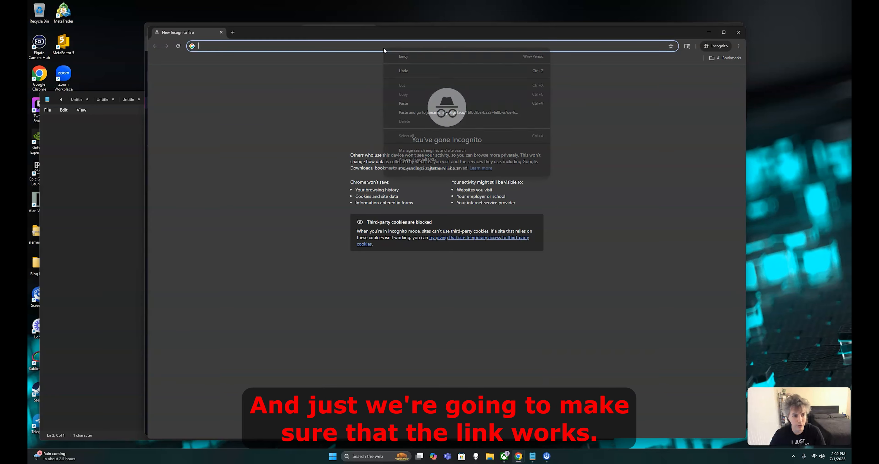
left_click(402, 100)
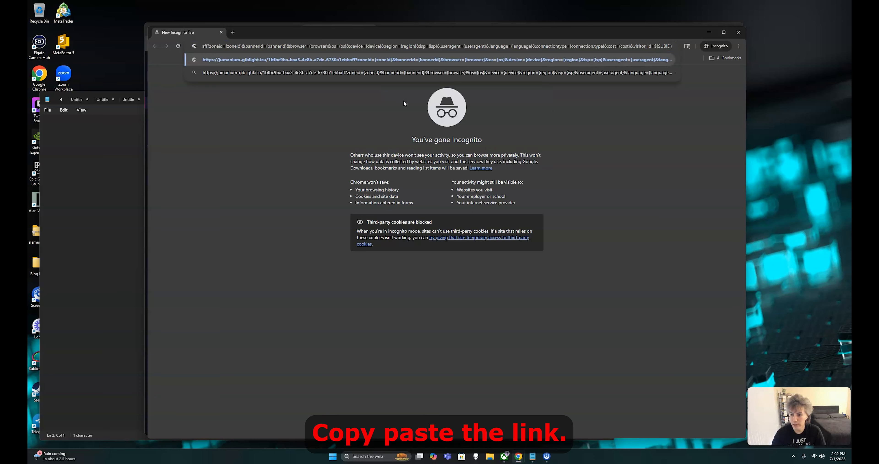
key("Return")
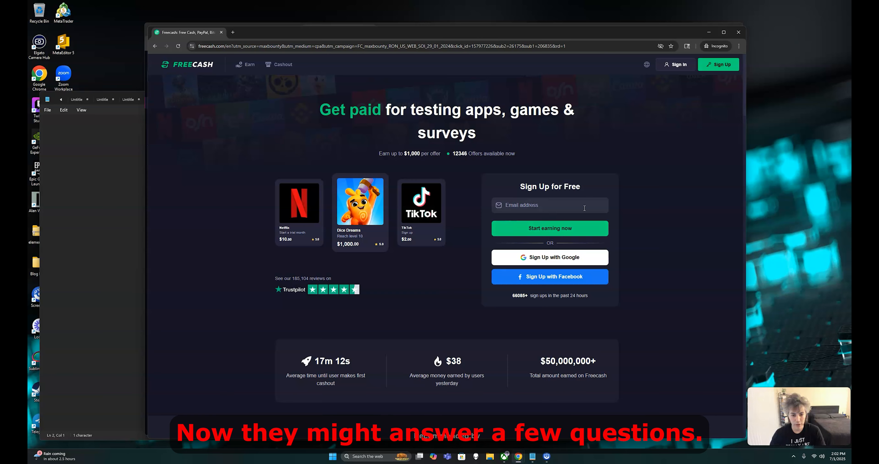
- Put the campaign URL in a second incognito tab without loading it, and inspect the tracking link from its start
left_click_drag(584, 37, 562, 35)
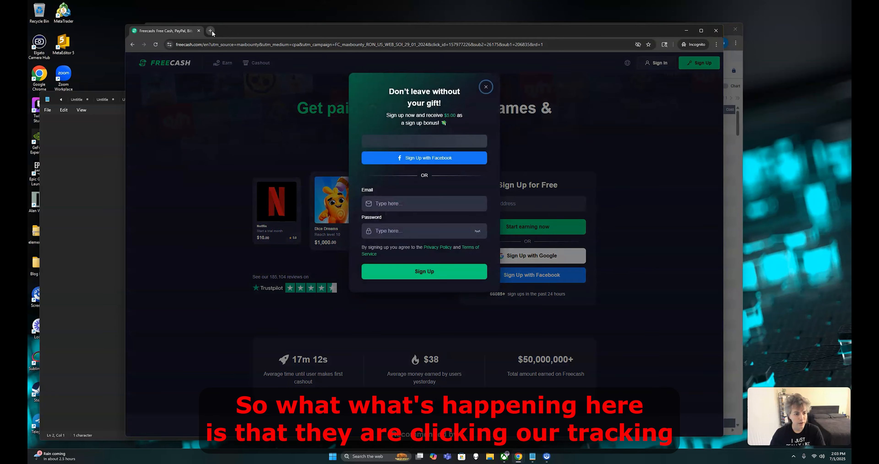
left_click(210, 31)
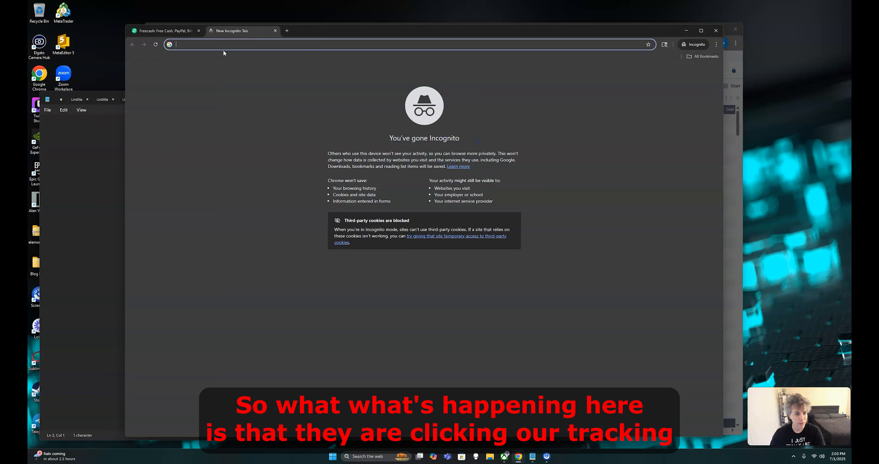
right_click(225, 45)
left_click(246, 100)
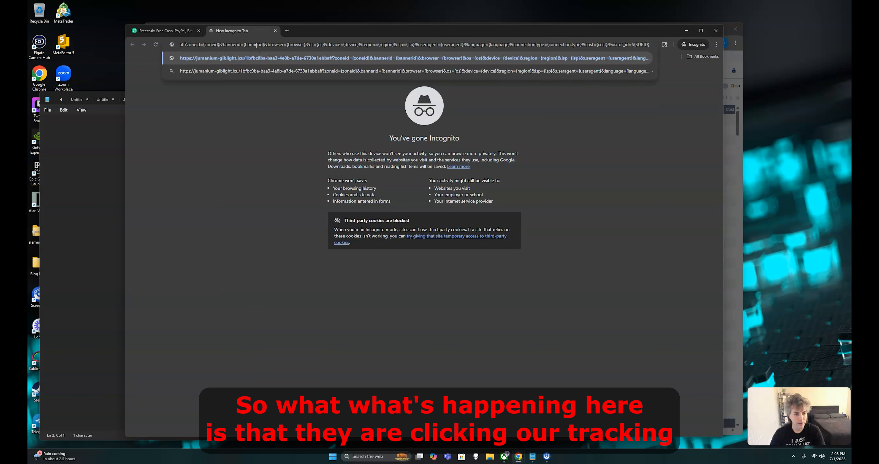
left_click_drag(332, 45, 123, 45)
left_click(183, 150)
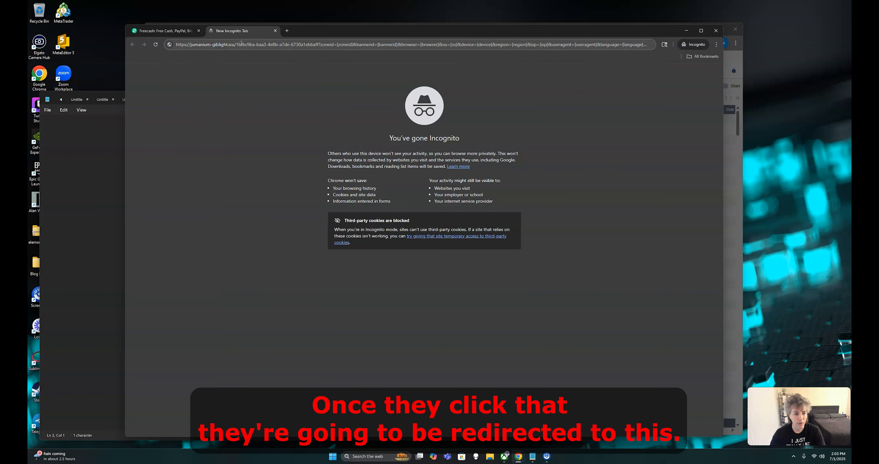
- Examine the affiliate parameters at the end of the Freecash landing page URL, and close the extra tab and the sign-up pop-up
left_click(183, 30)
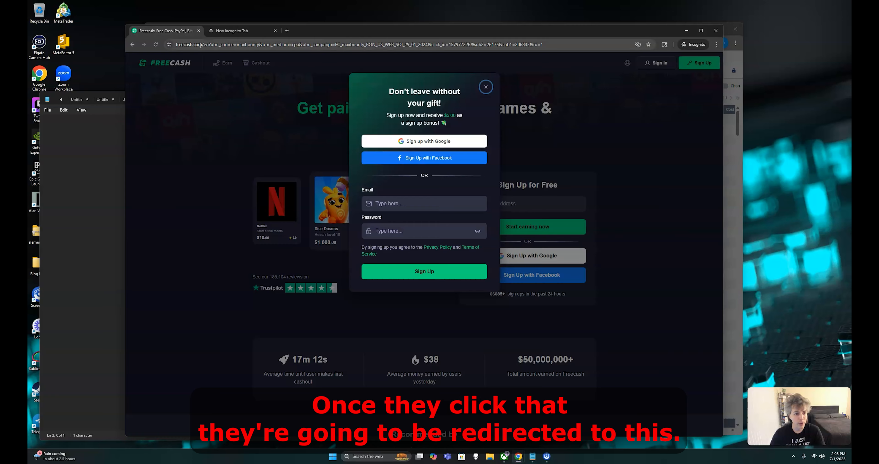
left_click_drag(487, 43, 559, 41)
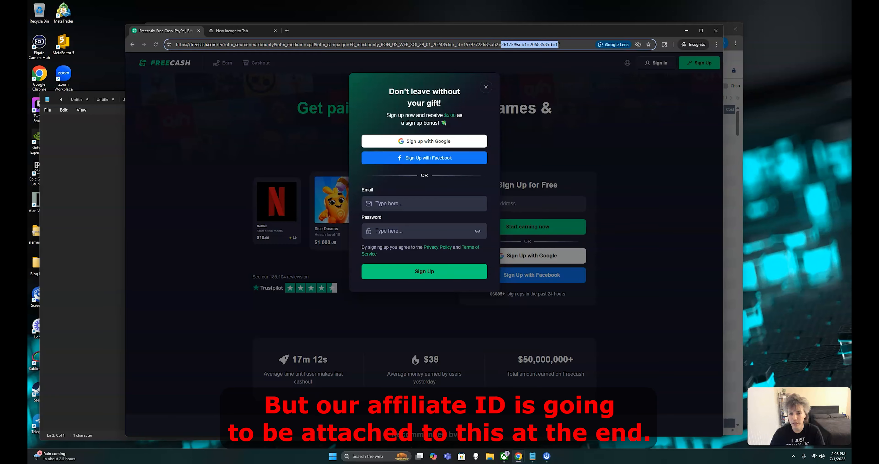
left_click(559, 45)
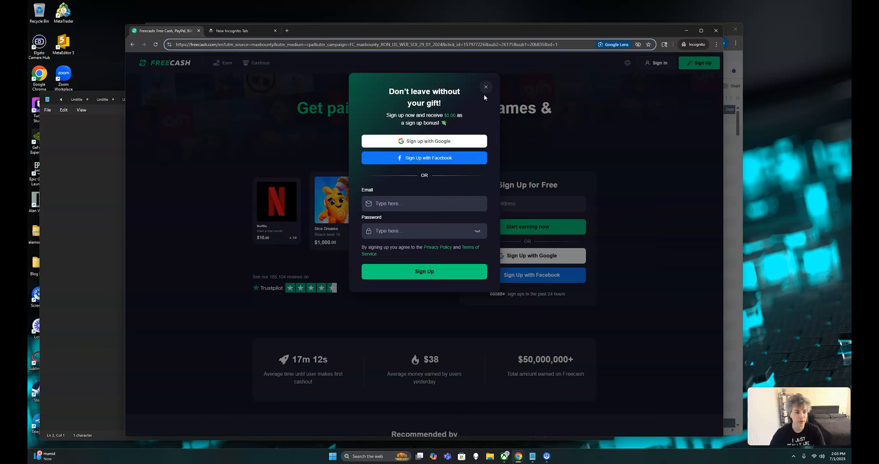
left_click(253, 33)
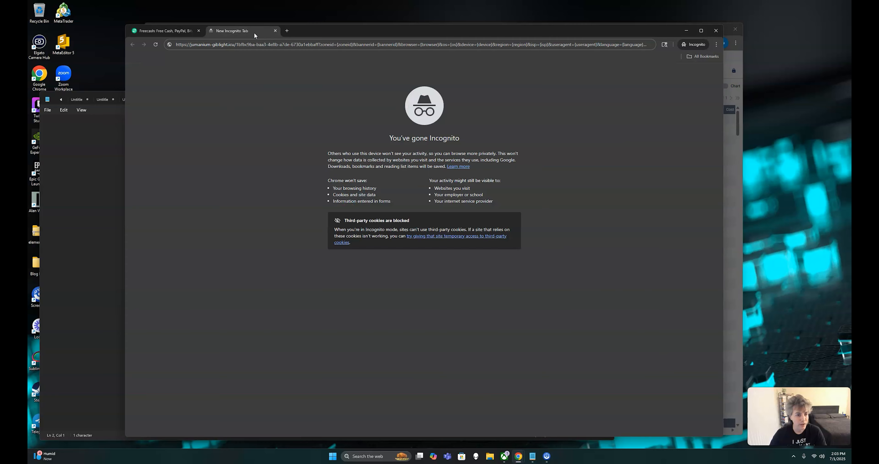
left_click(275, 30)
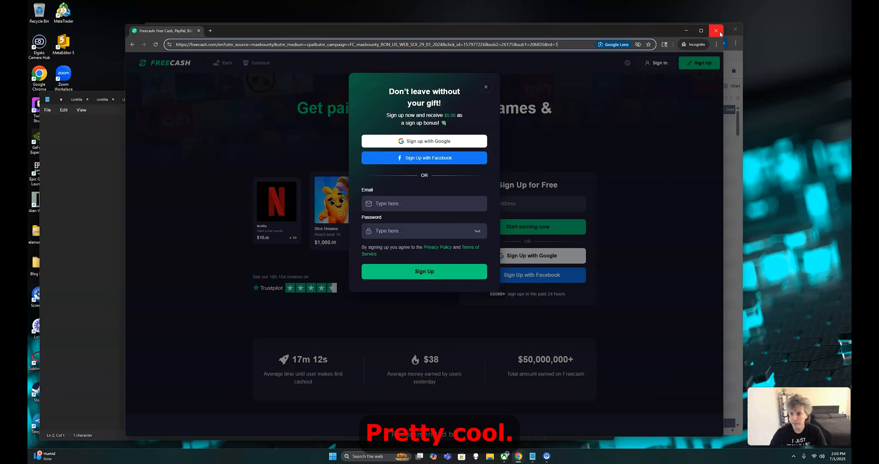
left_click(486, 87)
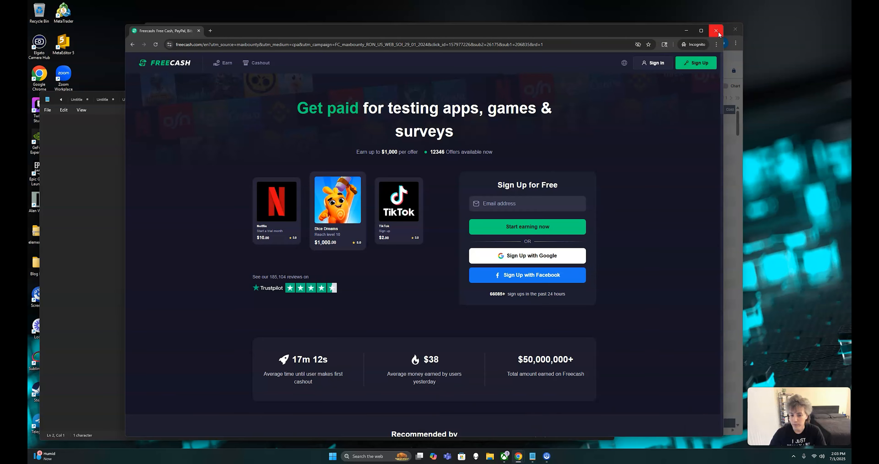
- Paste the campaign URL into the open Notepad note, then close the incognito window and return to the Voluum campaign
left_click(81, 145)
right_click(82, 144)
left_click(107, 182)
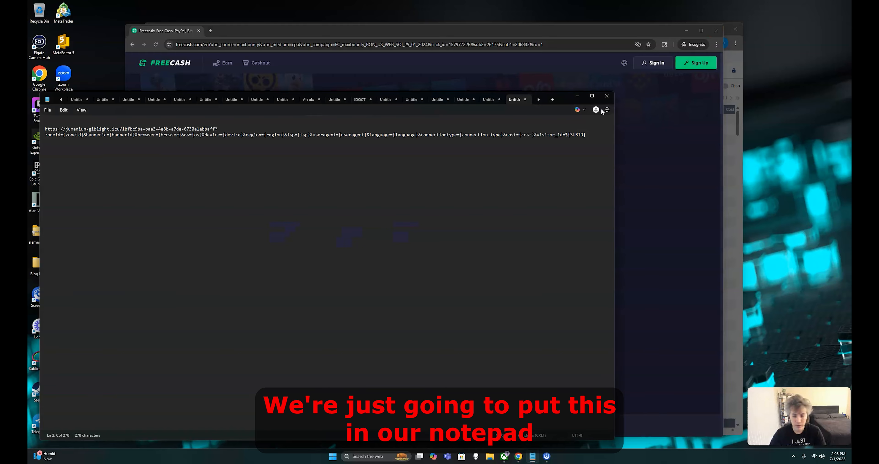
left_click(720, 32)
left_click(501, 60)
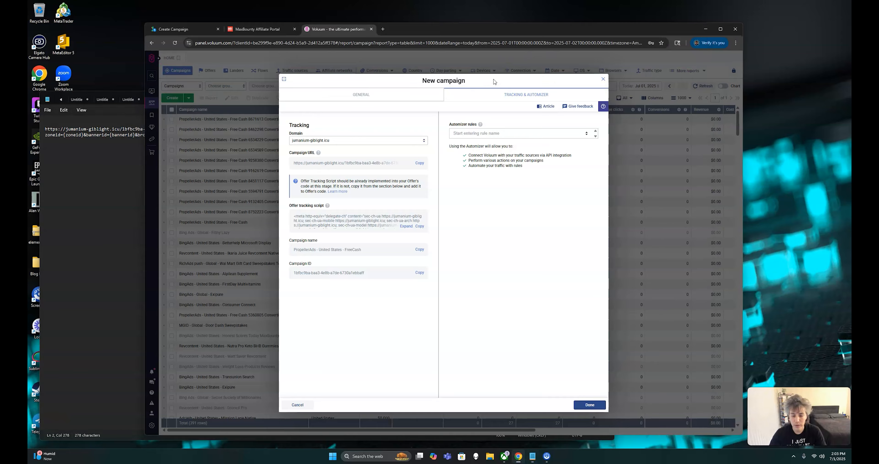
- Finish the new Voluum campaign, then switch to the PropellerAds campaign and paste the copied campaign URL as its target URL
left_click(589, 405)
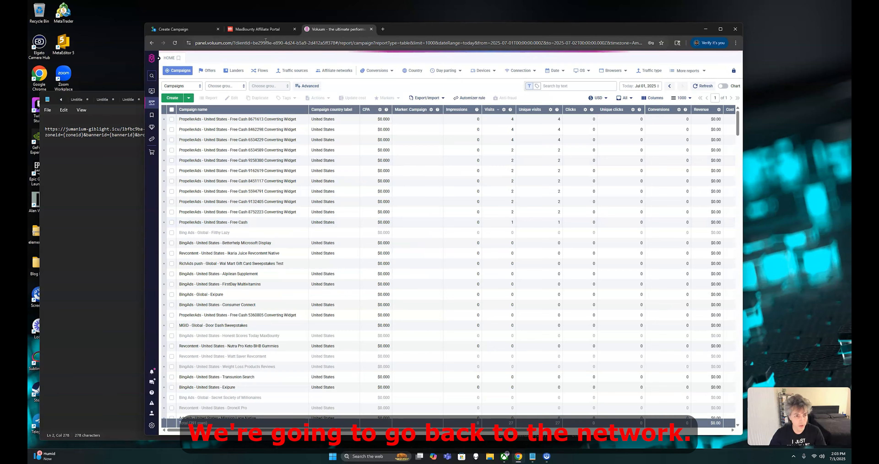
left_click(194, 29)
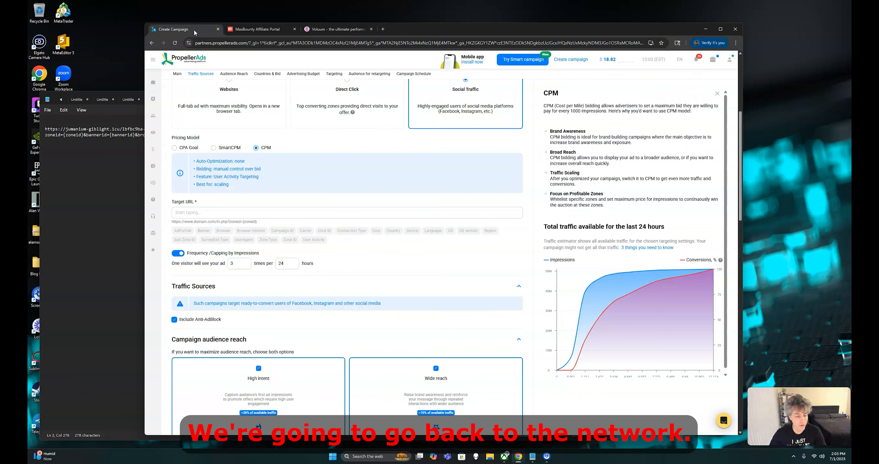
left_click(219, 213)
right_click(219, 213)
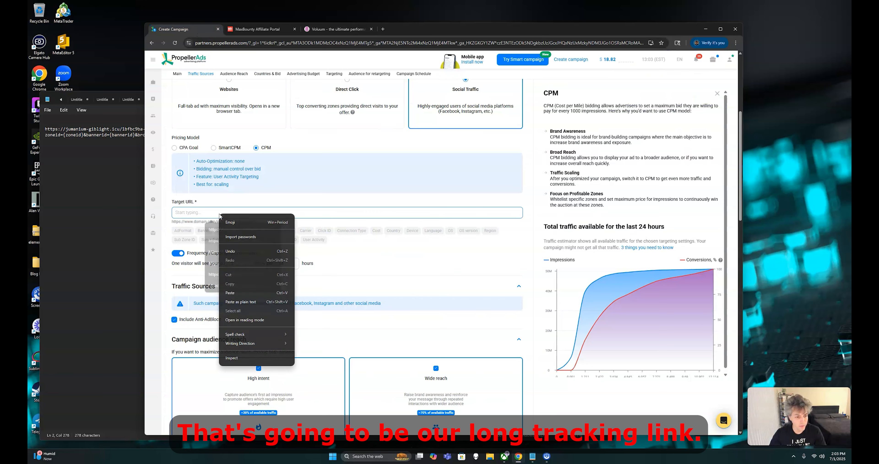
left_click(239, 293)
left_click(337, 199)
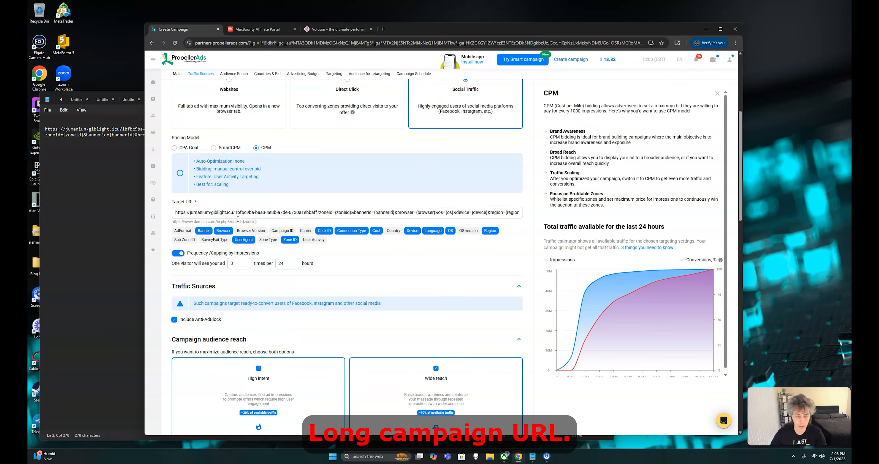
- Set the frequency capping so that one visitor sees the ad 1 time per 24 hours
left_click(235, 262)
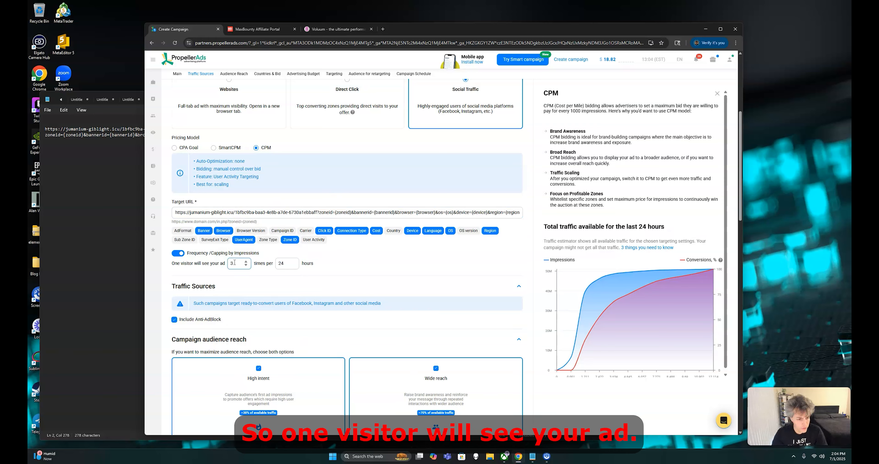
key("BackSpace")
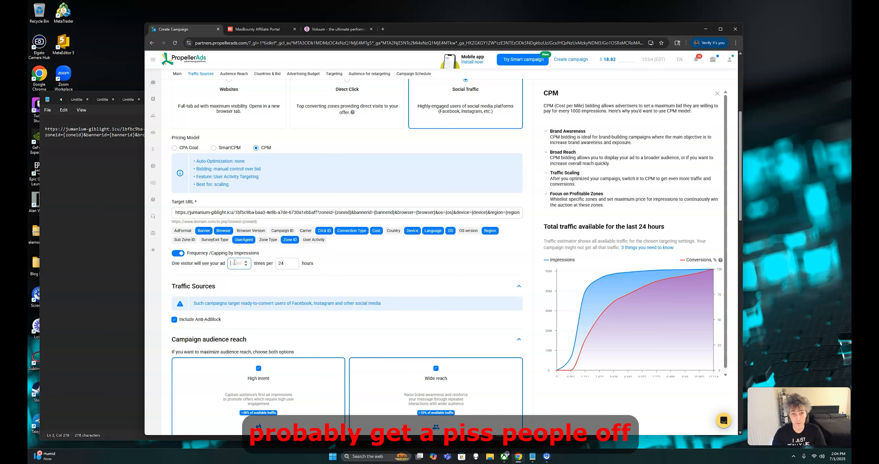
type("1")
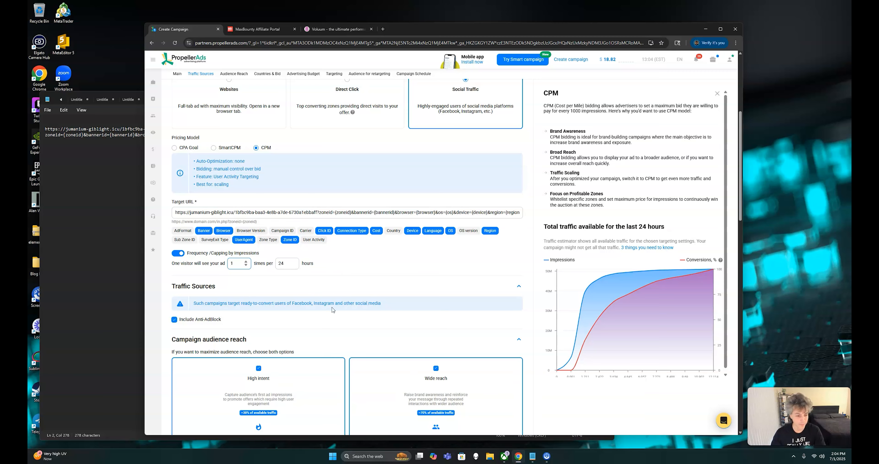
scroll(242, 261, "down", 3)
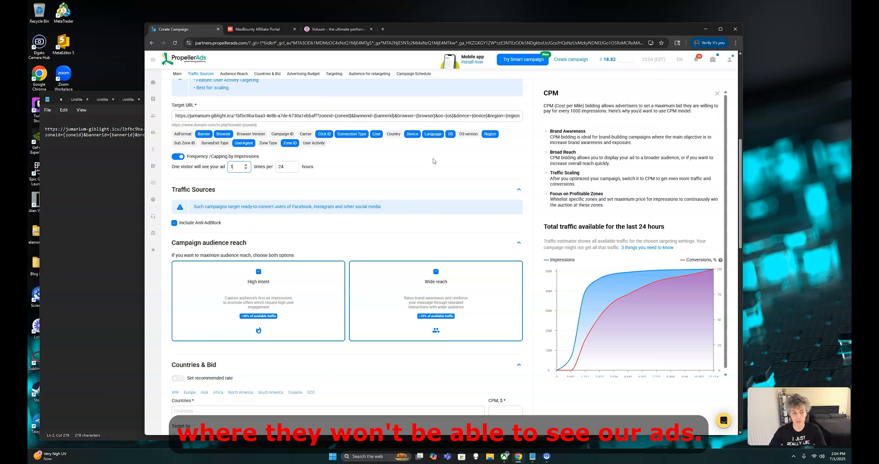
left_click(433, 172)
- Exclude Wide reach from the campaign audience, keeping only High intent selected
scroll(419, 238, "down", 1)
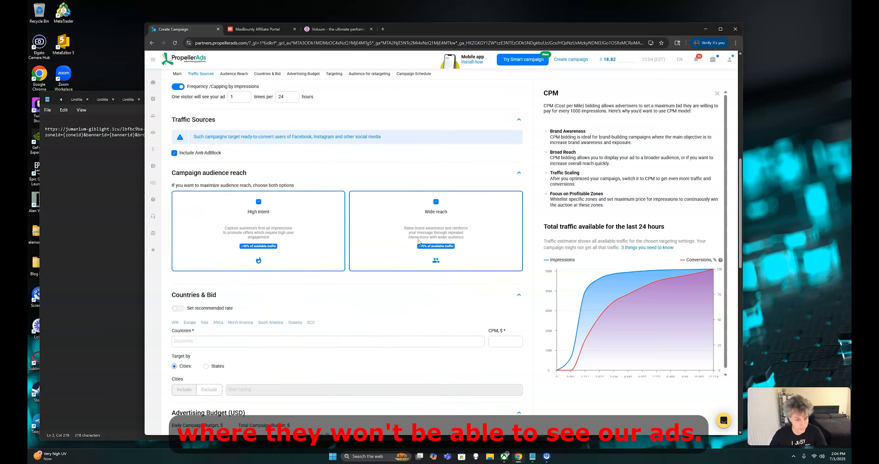
scroll(419, 242, "down", 2)
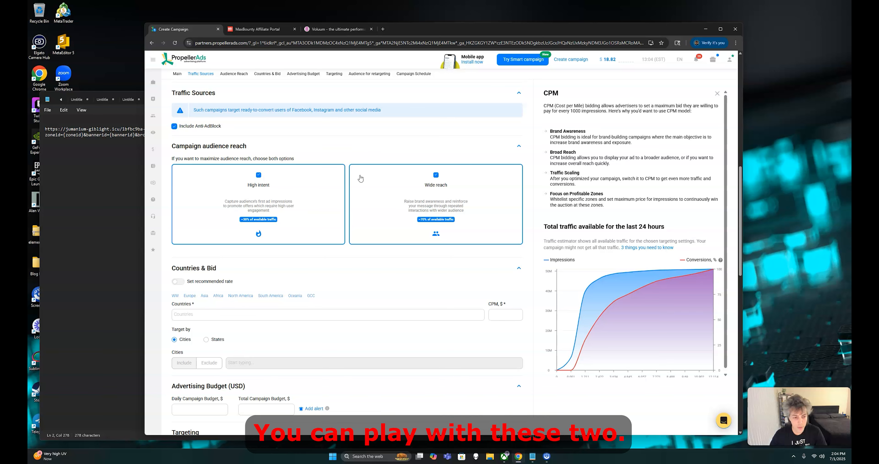
left_click(436, 175)
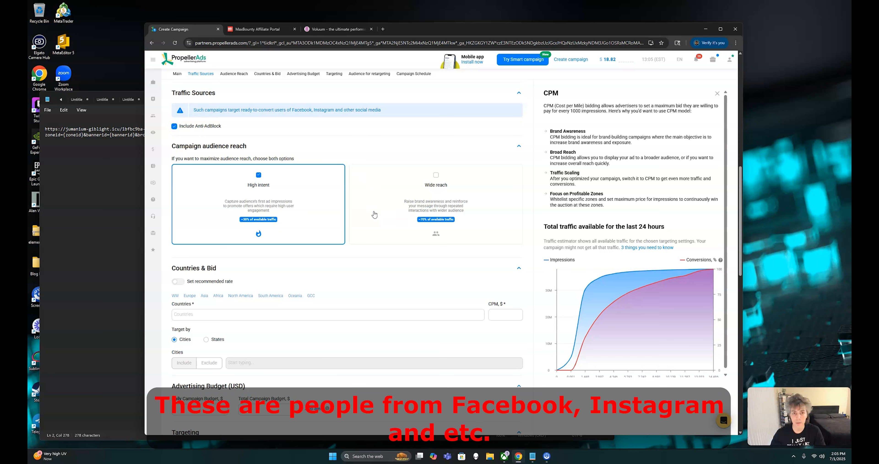
- Target the United States and set its CPM bid to the suggested $8.00 rate
scroll(316, 297, "down", 2)
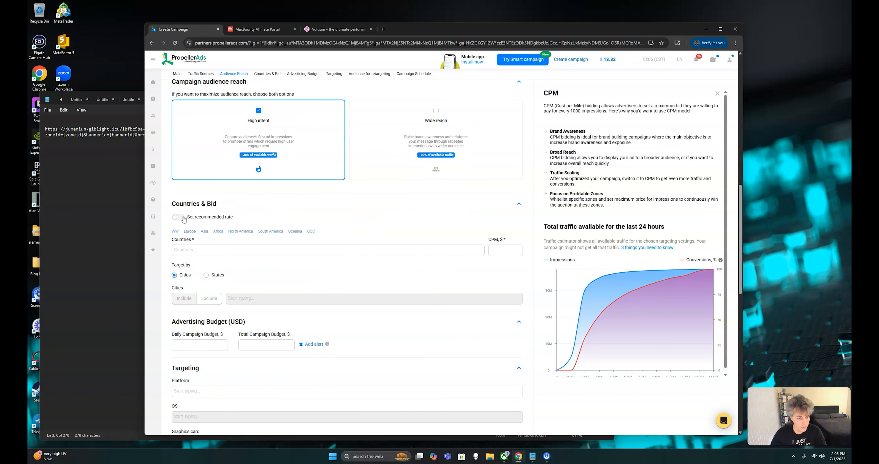
left_click(267, 252)
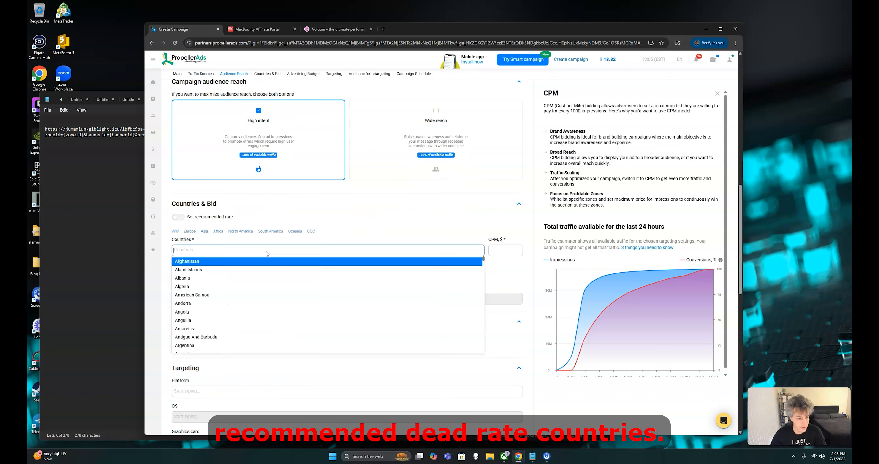
type("unit")
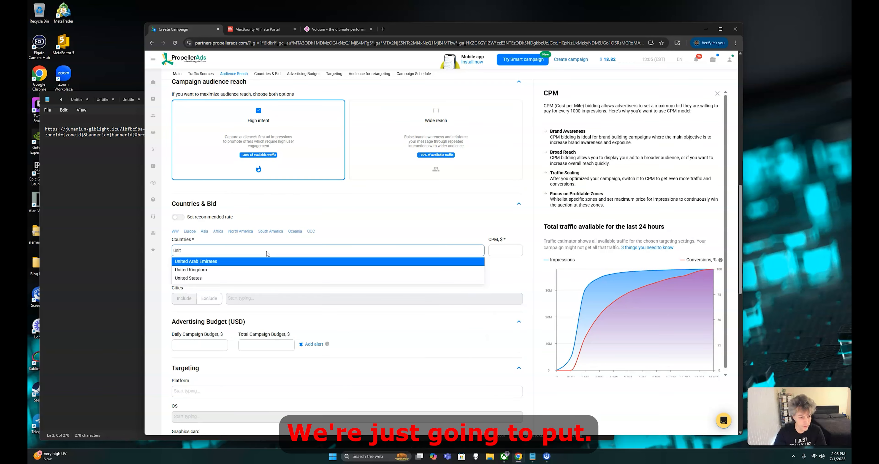
left_click(236, 278)
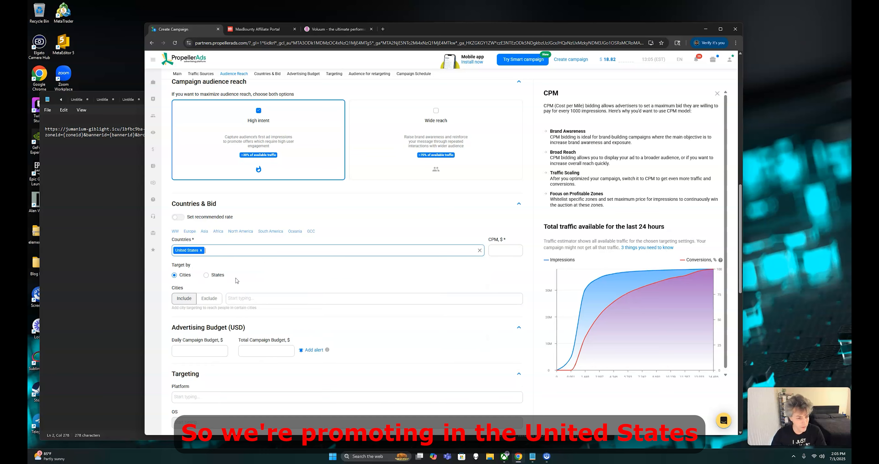
left_click(497, 249)
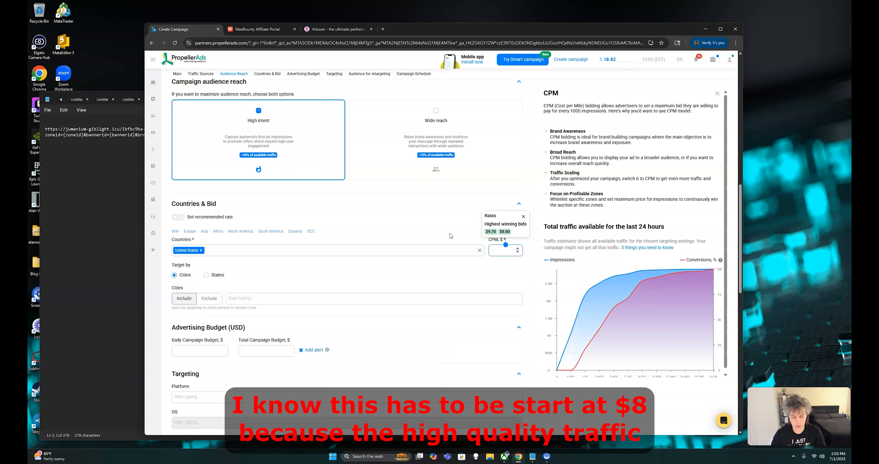
left_click(504, 231)
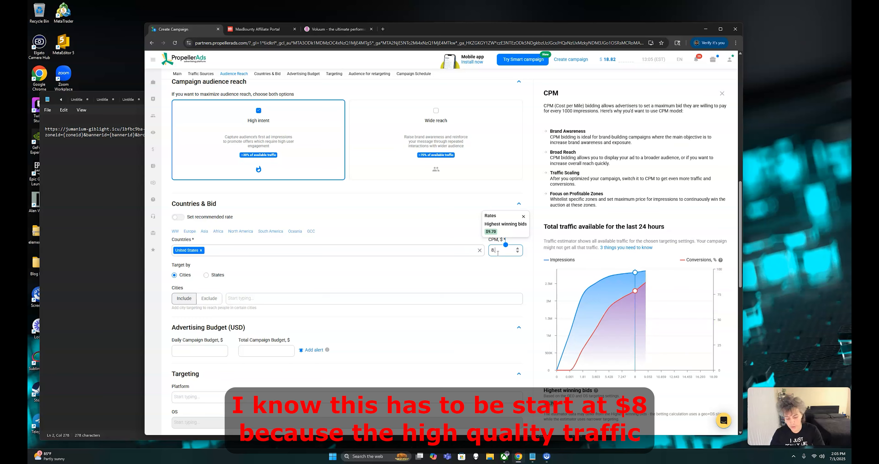
left_click(416, 211)
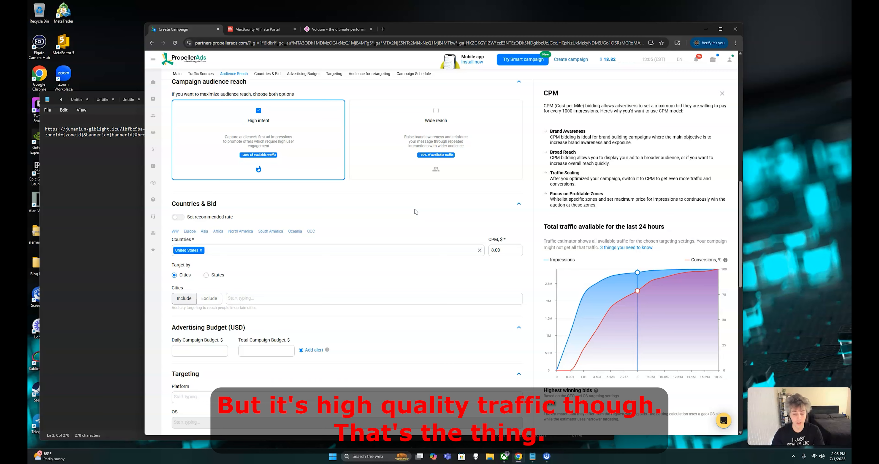
- Set the daily campaign budget to $50 and the total campaign budget to $200
scroll(428, 241, "down", 3)
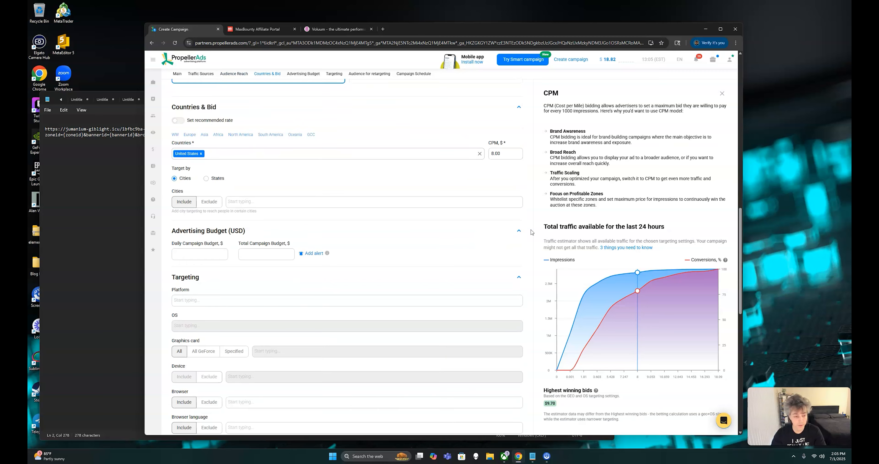
left_click(191, 253)
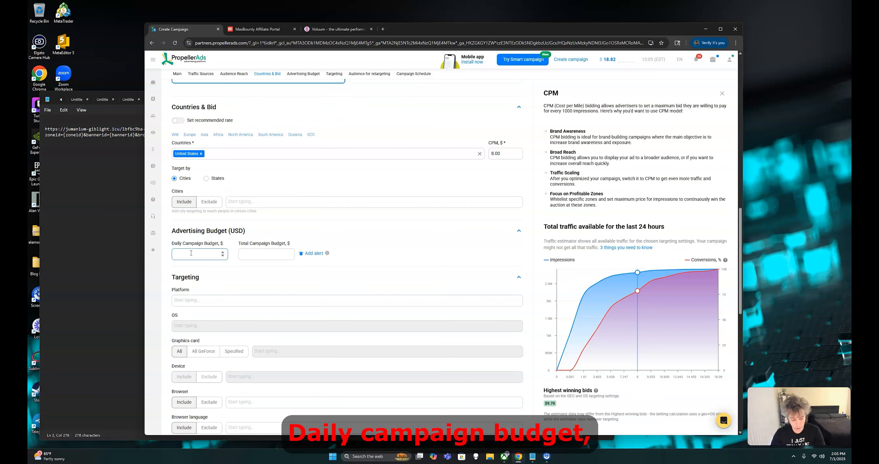
type("5")
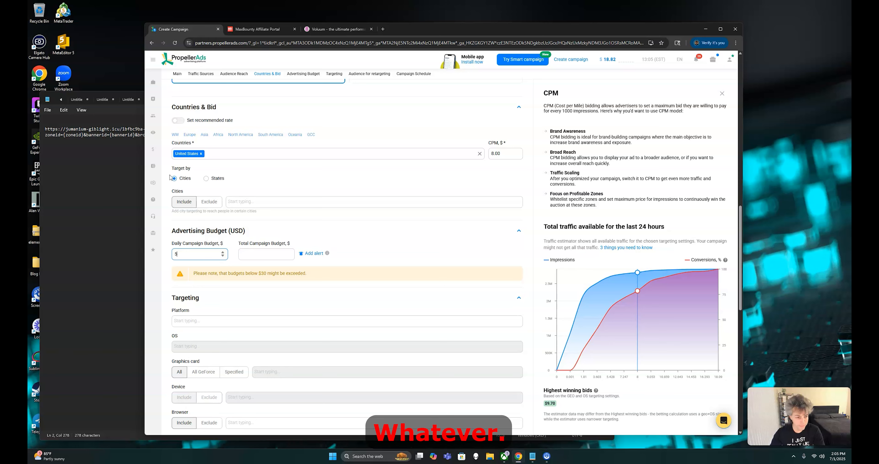
type("0")
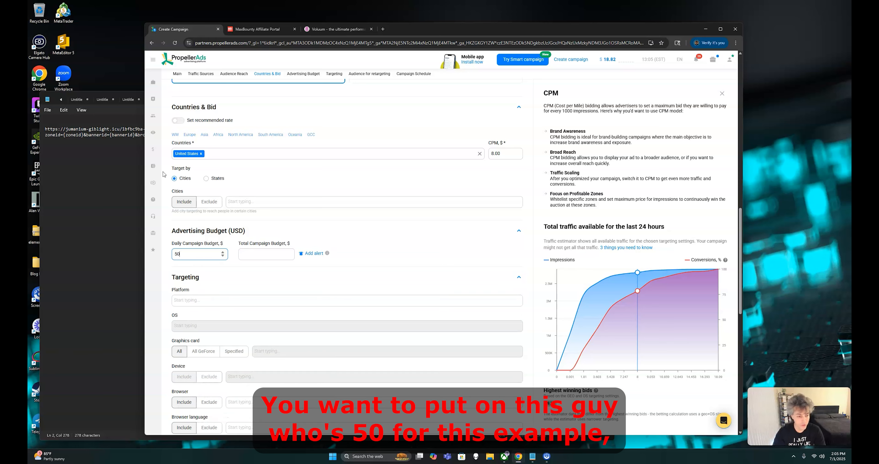
left_click(253, 256)
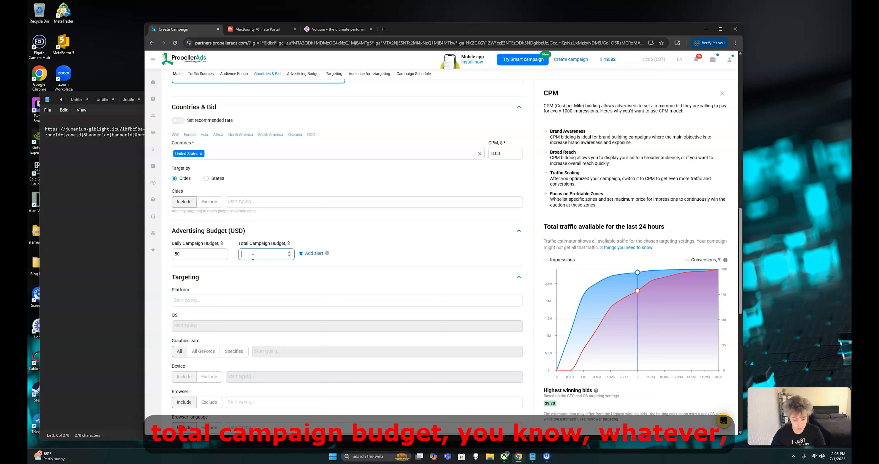
type("200")
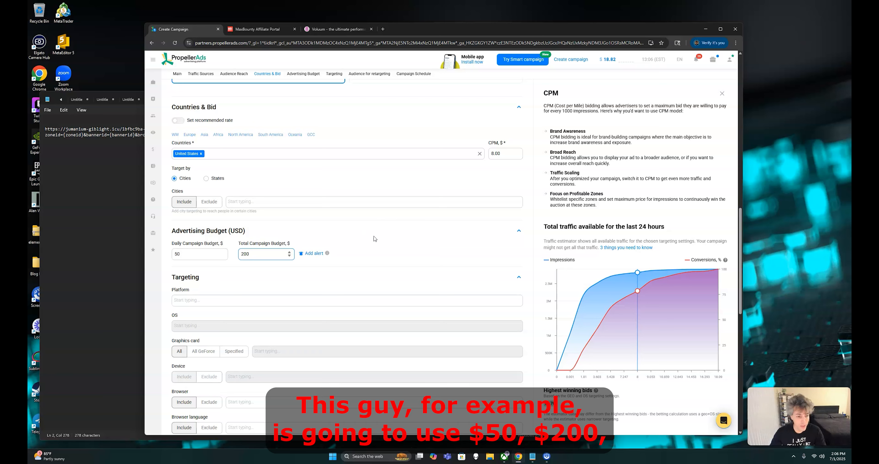
scroll(249, 249, "down", 2)
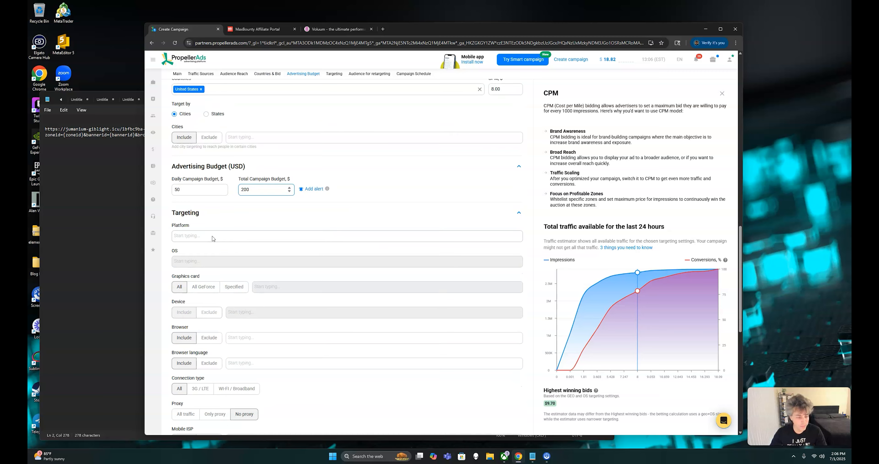
left_click(204, 188)
- Restrict the targeting to the Mobile platform and the Android operating system
left_click(241, 238)
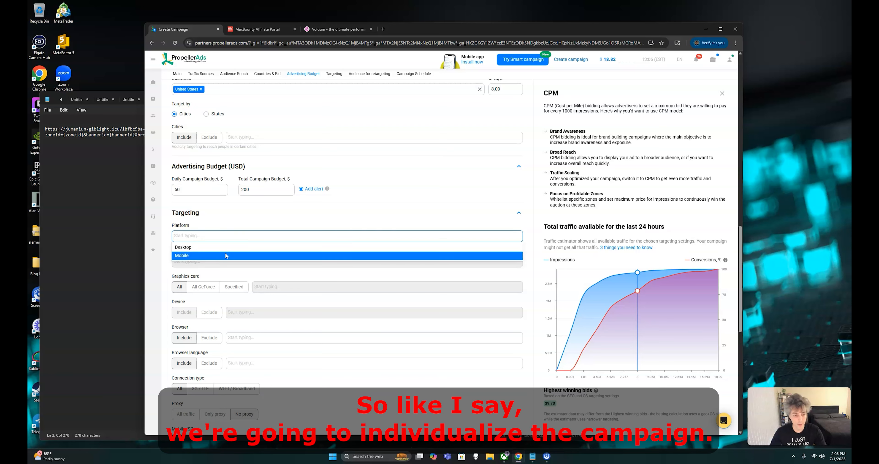
left_click(225, 253)
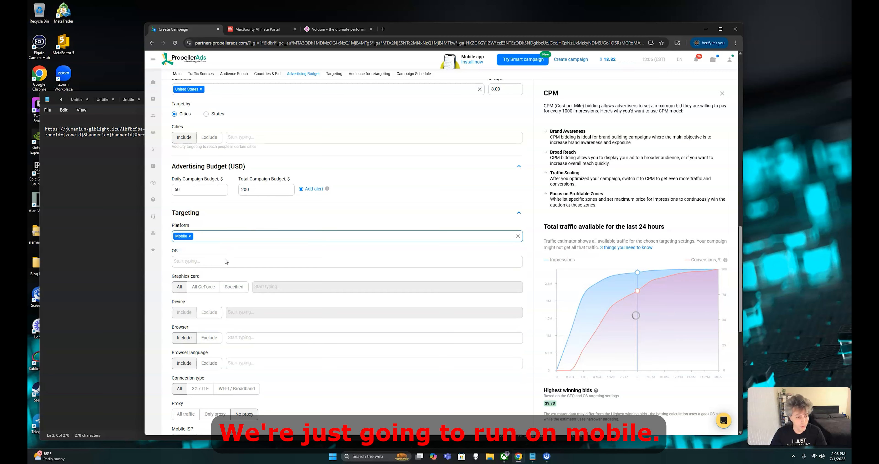
left_click(224, 261)
left_click(211, 273)
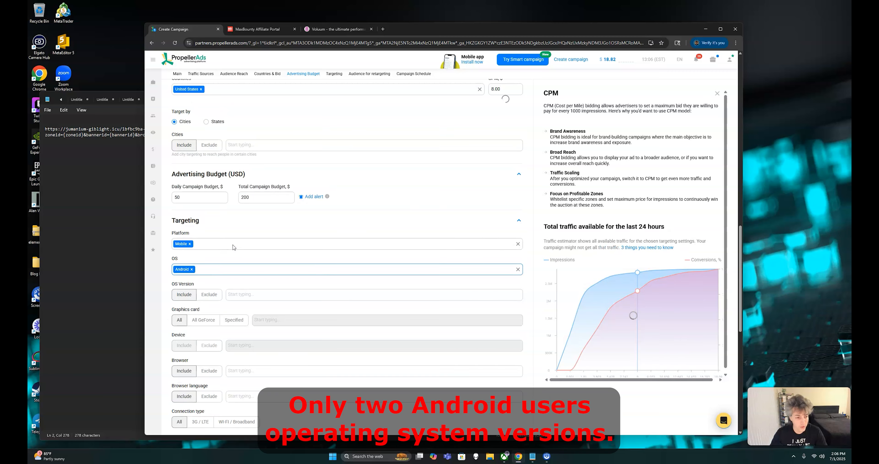
left_click(247, 288)
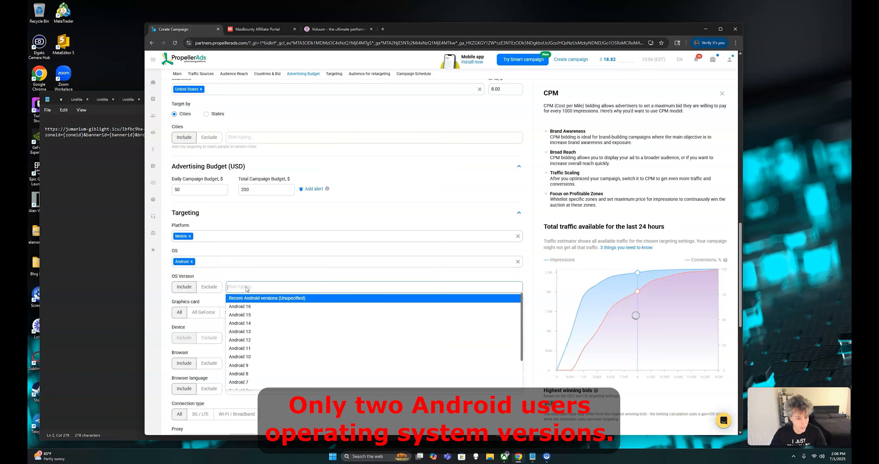
left_click(265, 275)
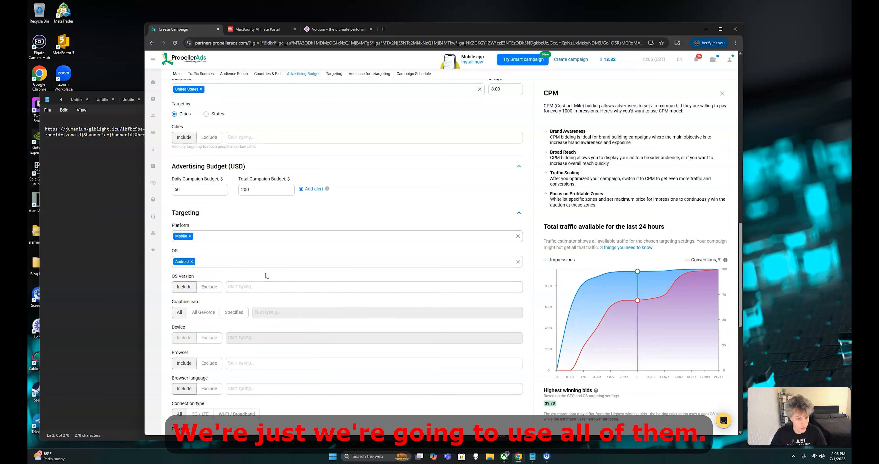
- Add Recent Android versions (Unspecified) and Android 15 to the included OS versions
scroll(266, 274, "down", 1)
scroll(266, 273, "down", 1)
left_click(283, 225)
scroll(290, 287, "down", 1)
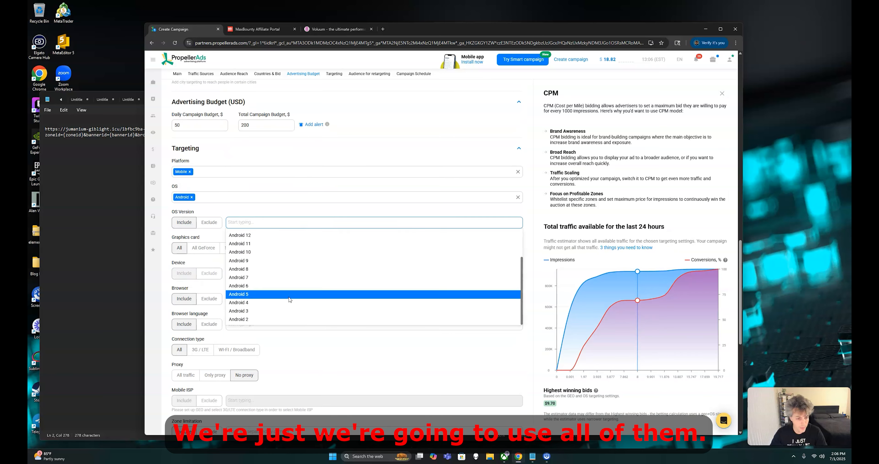
scroll(292, 295, "up", 1)
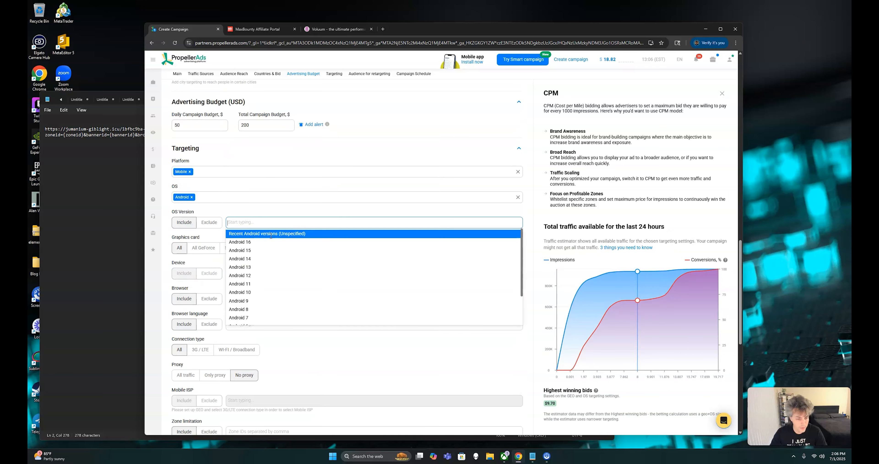
left_click(270, 235)
left_click(317, 224)
left_click(295, 242)
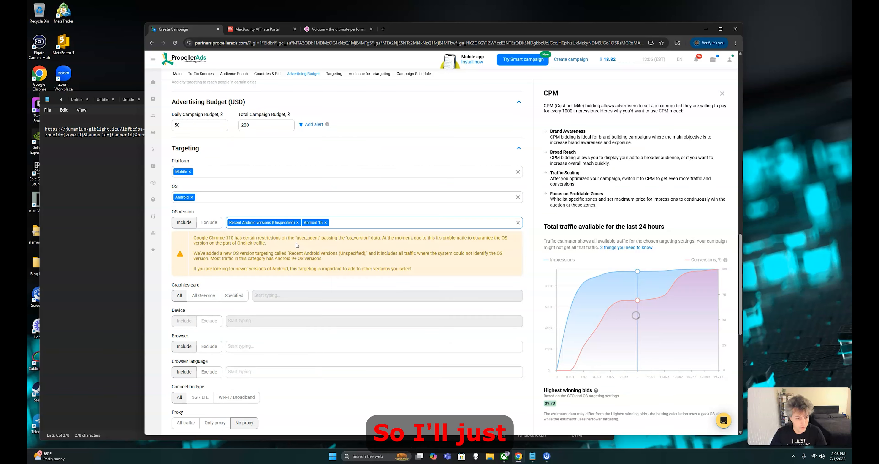
- Include Android 16, Android 13, Android 12 and Android 14 in the OS version targeting
left_click(345, 226)
left_click(375, 232)
left_click(376, 221)
left_click(351, 239)
left_click(396, 224)
left_click(395, 241)
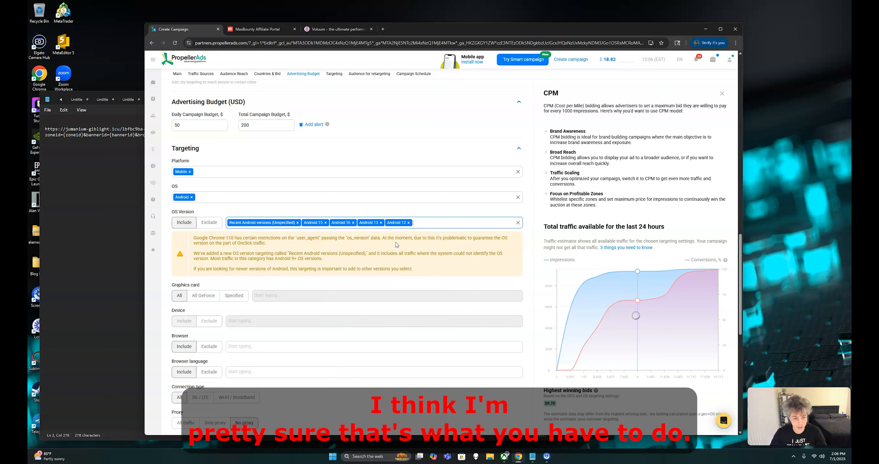
left_click(432, 222)
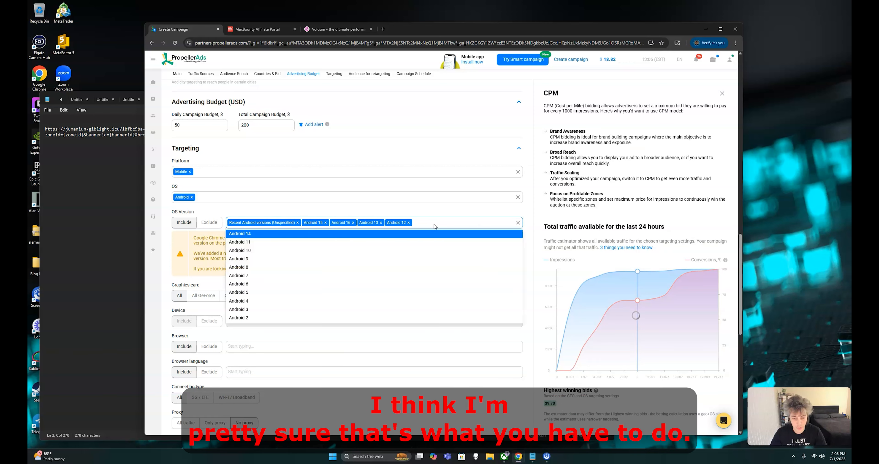
left_click(323, 233)
- Add Android 10, Android 9, Android 11 and Android 8 to the targeted OS versions
left_click(455, 224)
left_click(323, 242)
left_click(490, 226)
left_click(329, 242)
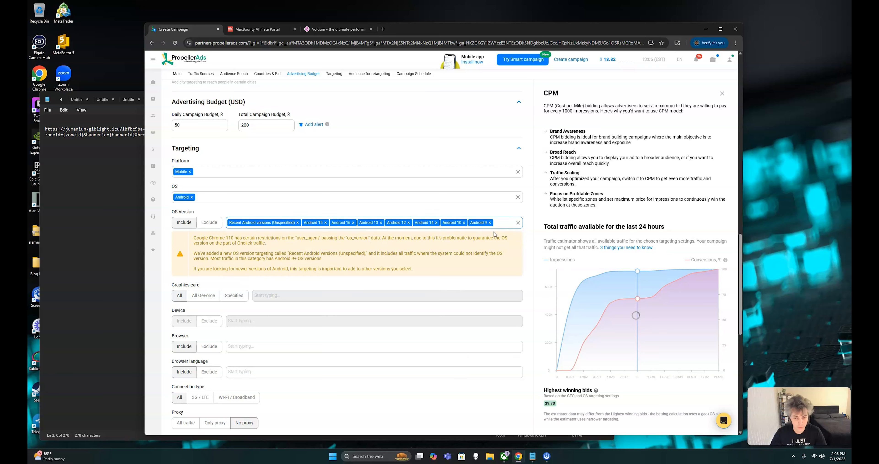
left_click(493, 226)
left_click(308, 238)
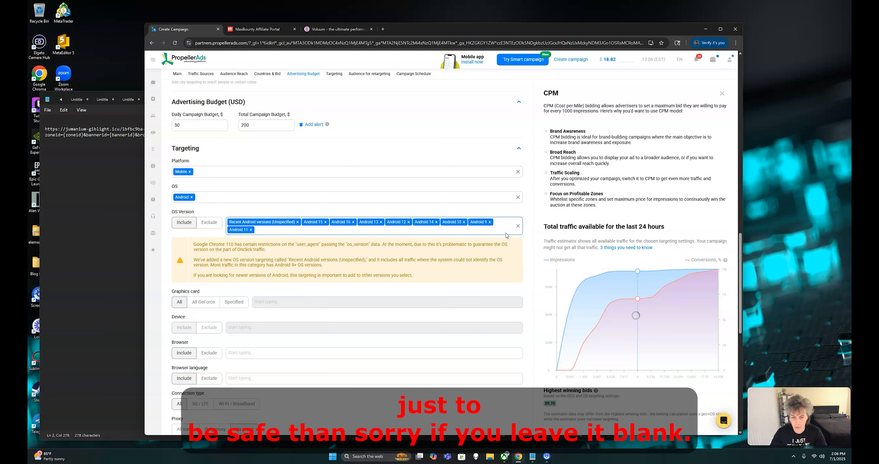
left_click(440, 233)
left_click(332, 243)
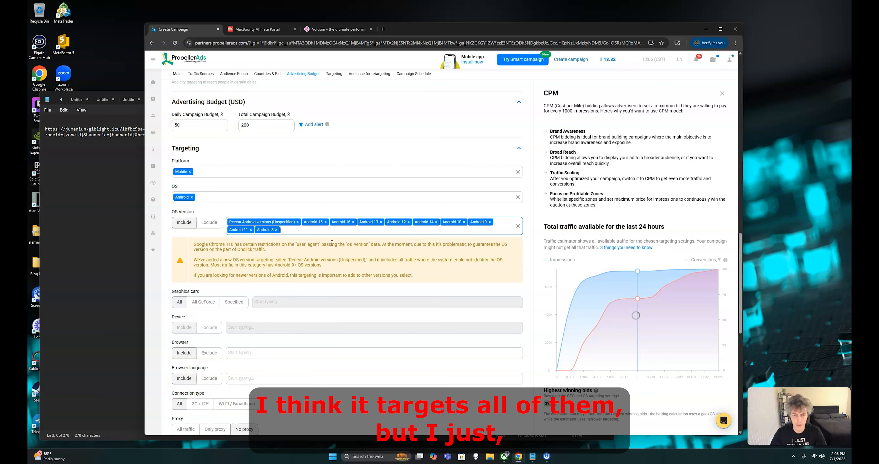
- Complete the OS version targeting by including Android 6, 5, 7, 3, 4 and 2
left_click(310, 232)
left_click(292, 248)
left_click(317, 231)
left_click(283, 249)
left_click(341, 232)
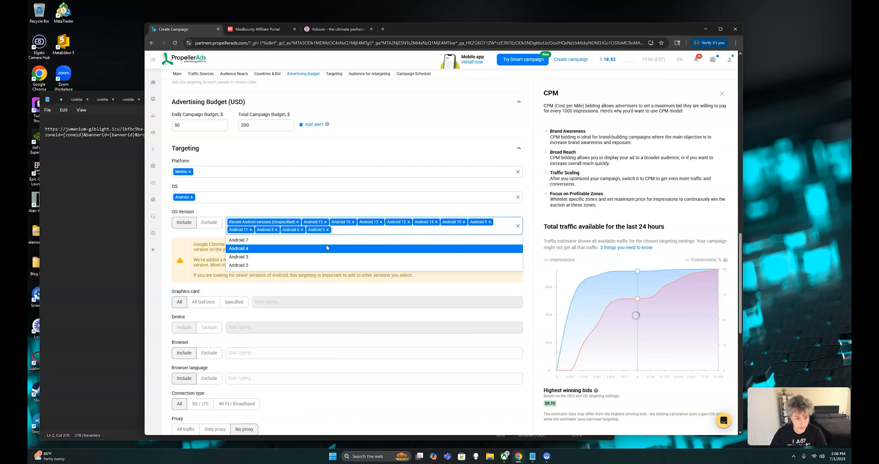
left_click(326, 240)
left_click(368, 231)
left_click(311, 248)
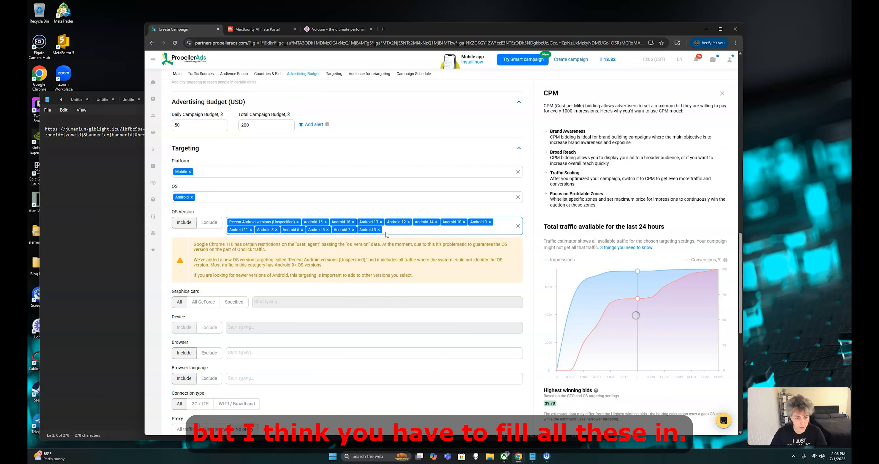
left_click(386, 235)
left_click(317, 244)
left_click(420, 236)
left_click(324, 240)
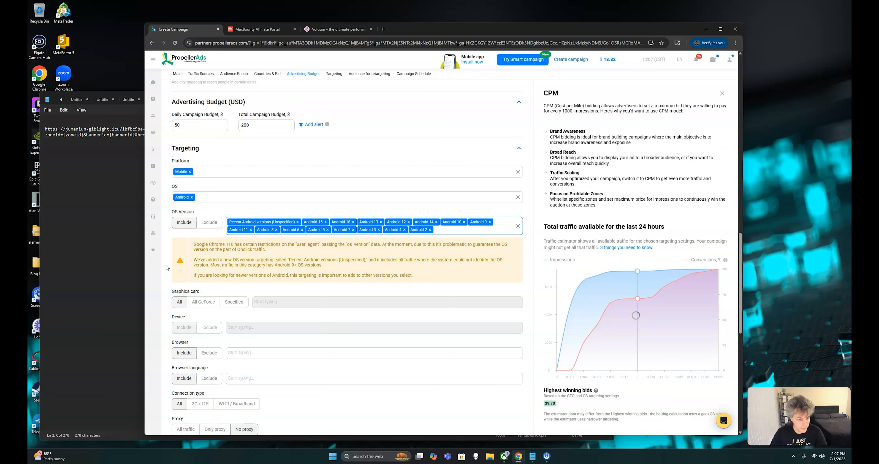
- Look through the browsers available for targeting without selecting any
scroll(210, 261, "down", 2)
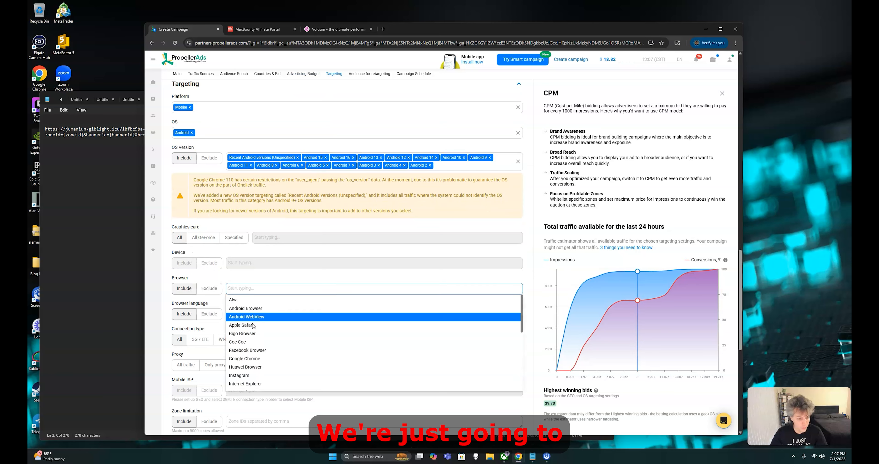
scroll(264, 345, "down", 5)
scroll(266, 351, "up", 5)
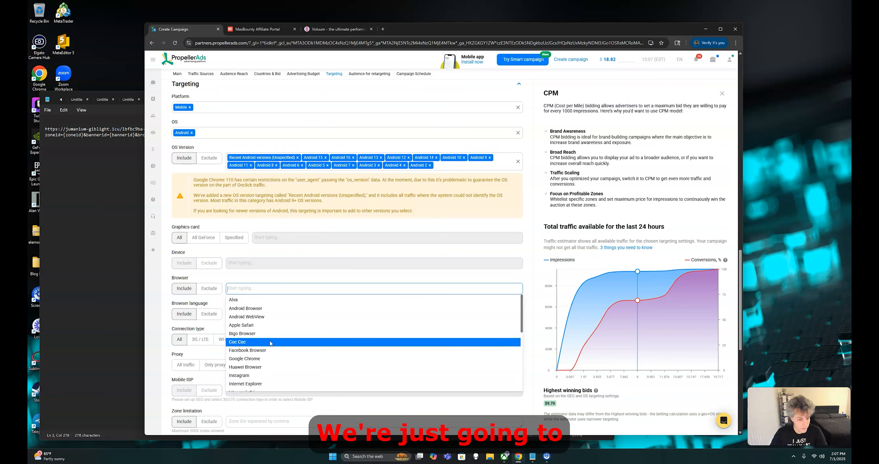
left_click(165, 281)
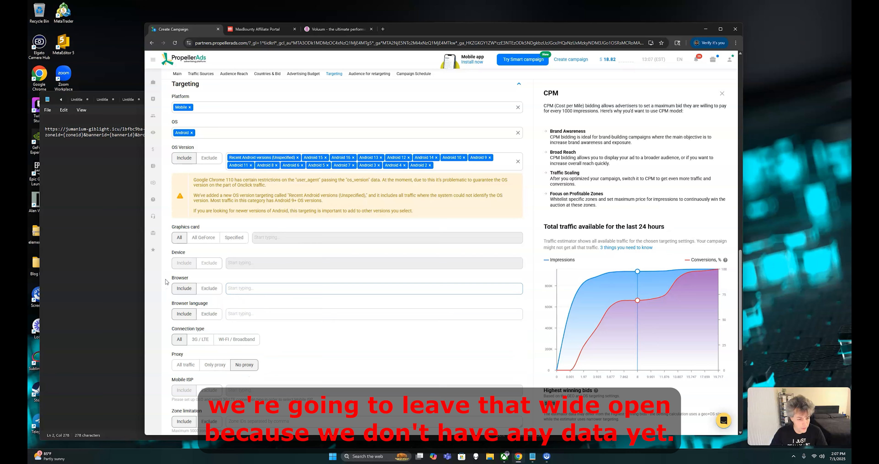
left_click(239, 288)
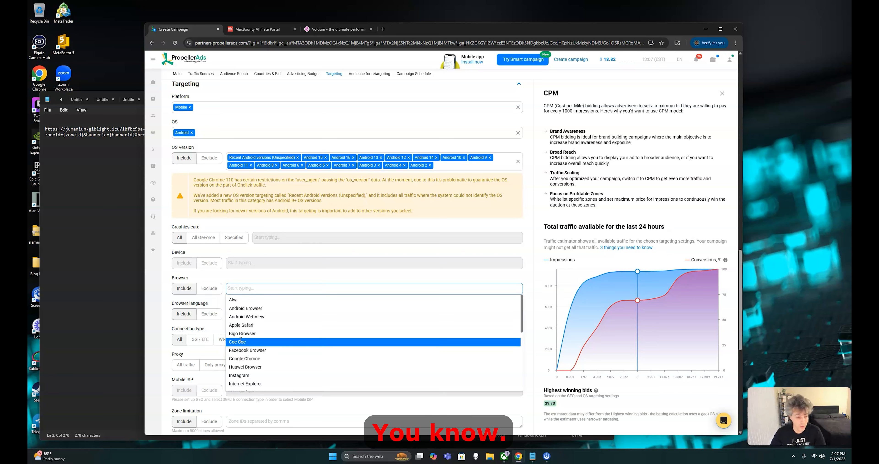
scroll(253, 355, "down", 3)
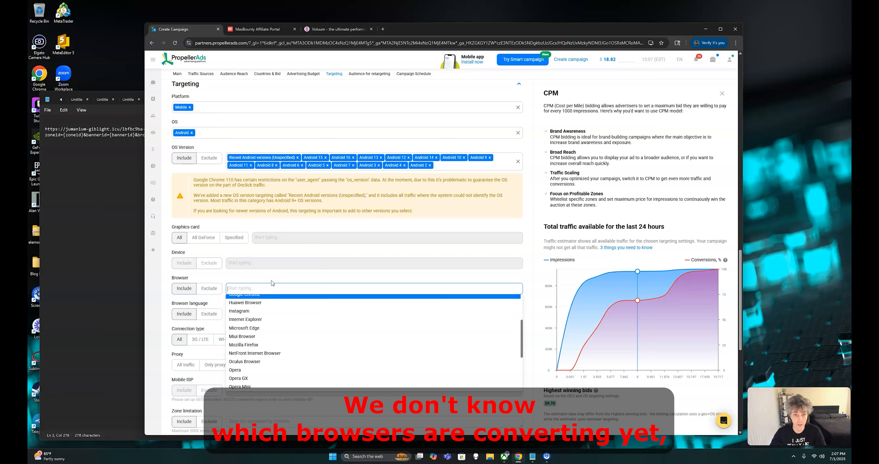
left_click(256, 277)
- Target English as the browser language and restrict the connection type to Wi-Fi / Broadband
left_click(257, 317)
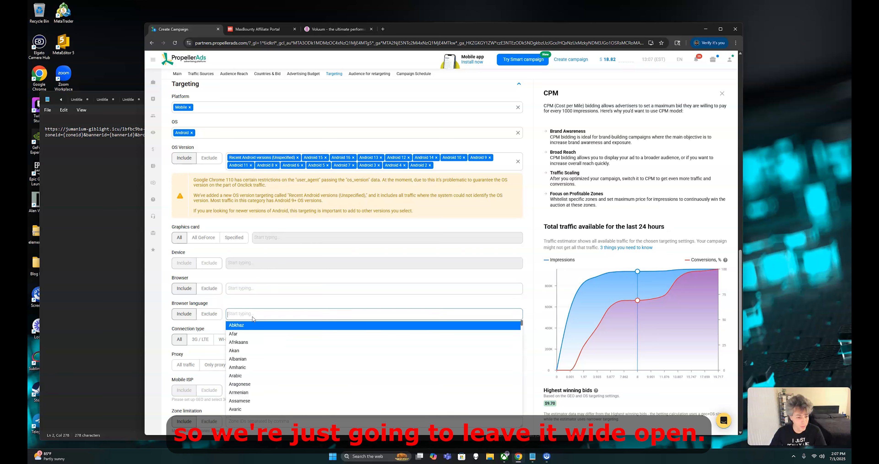
scroll(263, 354, "down", 3)
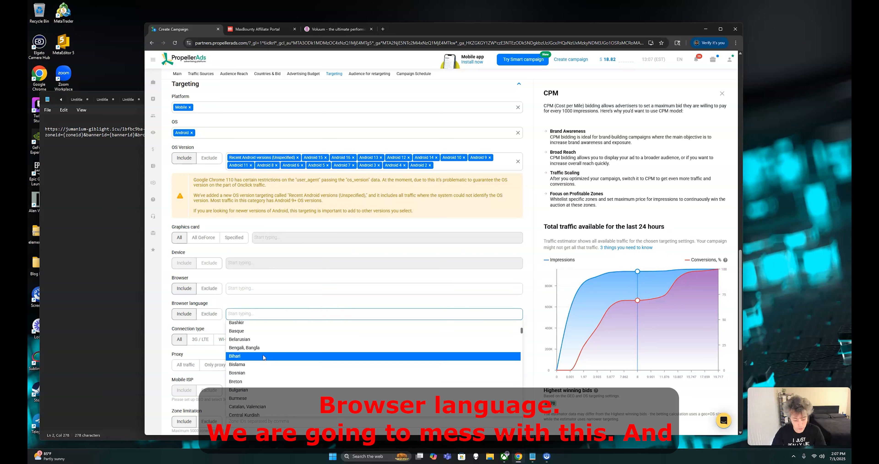
type("engli")
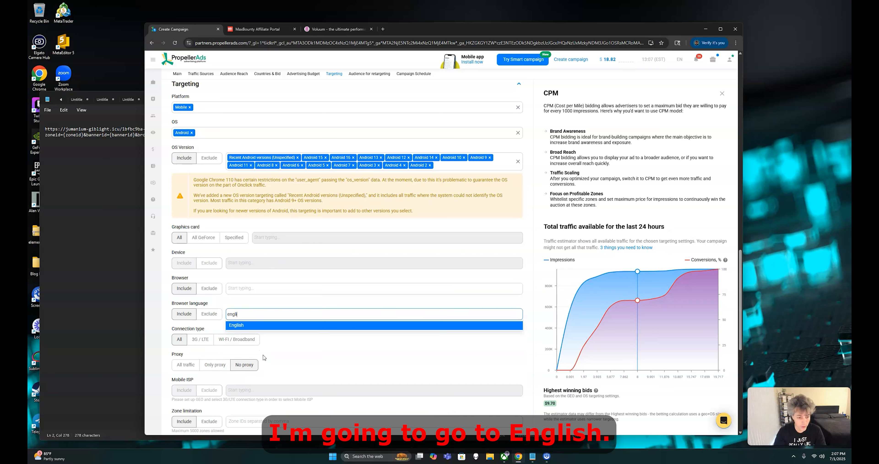
left_click(259, 326)
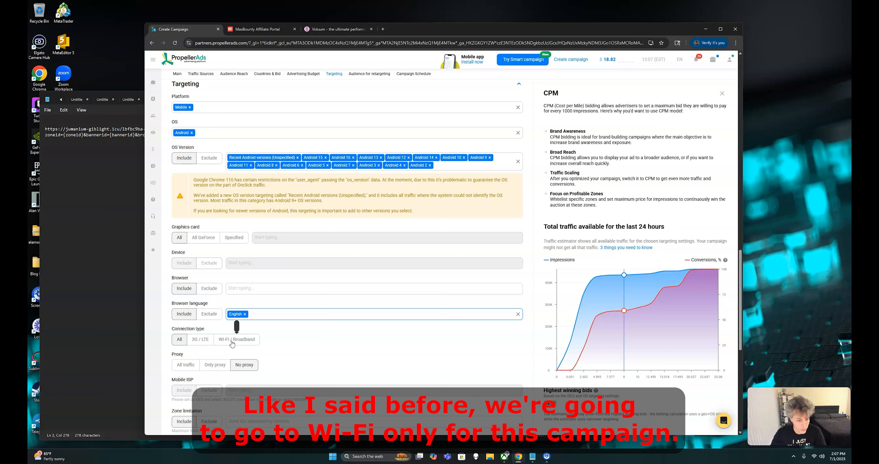
left_click(232, 343)
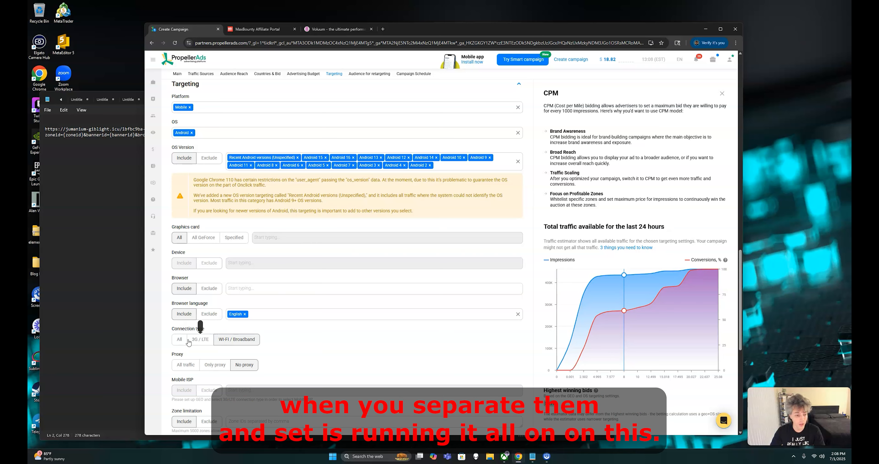
- Review the proxy, zone, subzone, audience and retargeting settings of the campaign
scroll(294, 266, "down", 3)
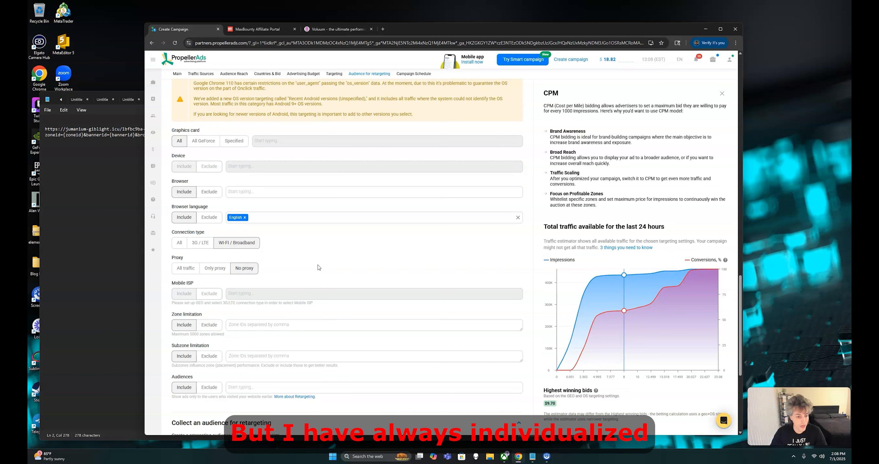
scroll(317, 265, "down", 2)
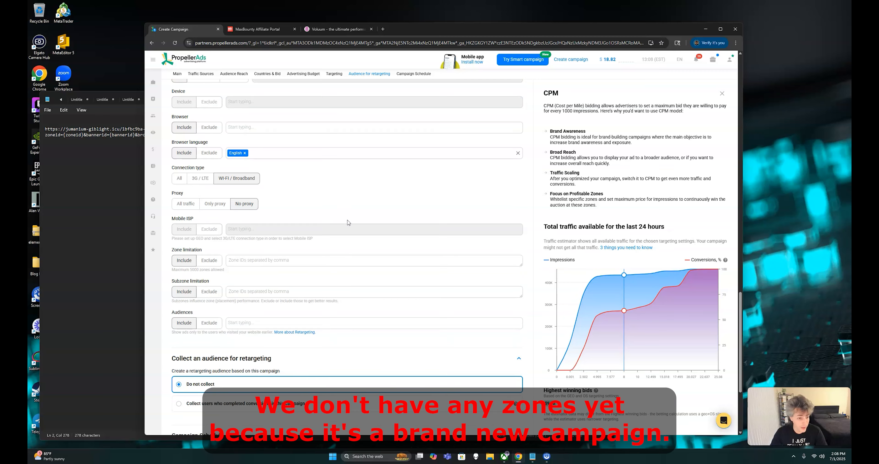
scroll(345, 228, "down", 4)
scroll(341, 236, "up", 2)
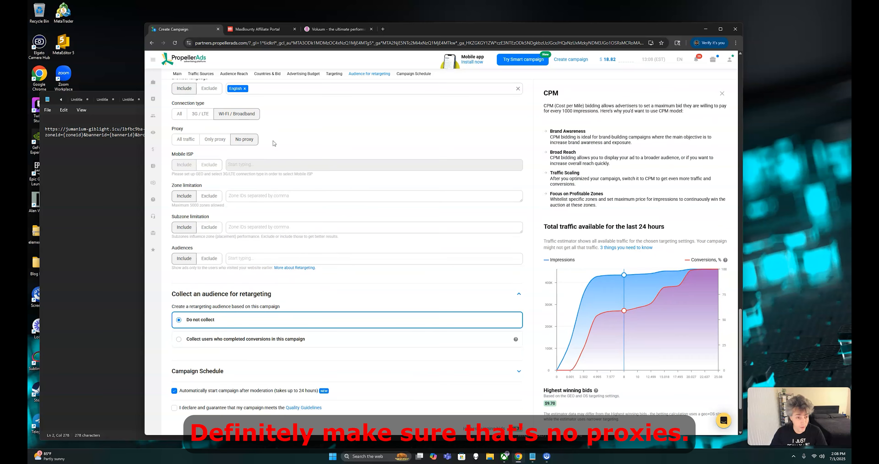
scroll(303, 163, "down", 2)
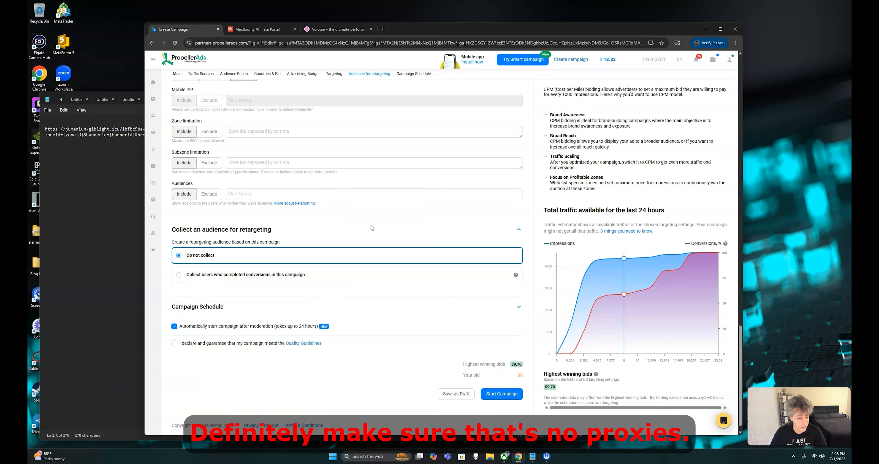
scroll(372, 228, "up", 4)
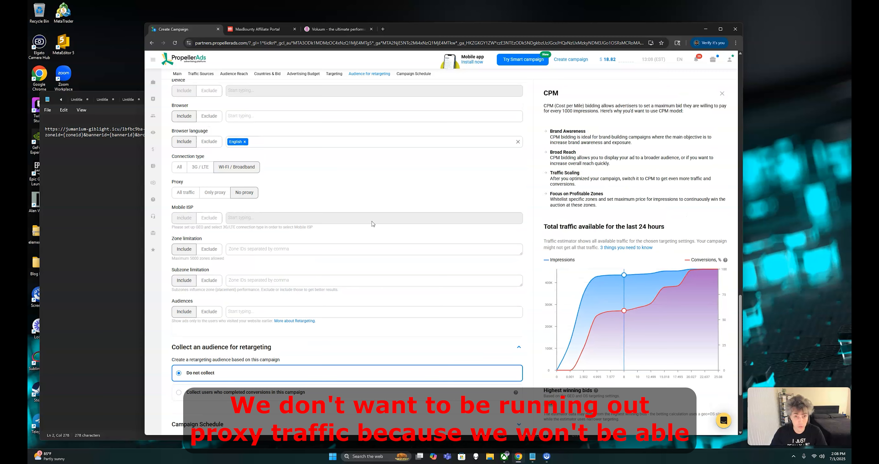
scroll(372, 222, "down", 1)
scroll(372, 222, "down", 1)
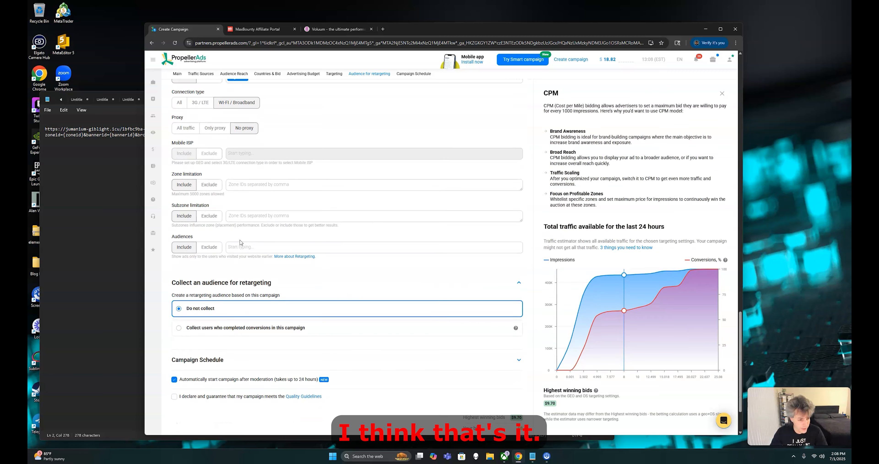
- Declare that the campaign meets the Quality Guidelines
scroll(240, 242, "down", 2)
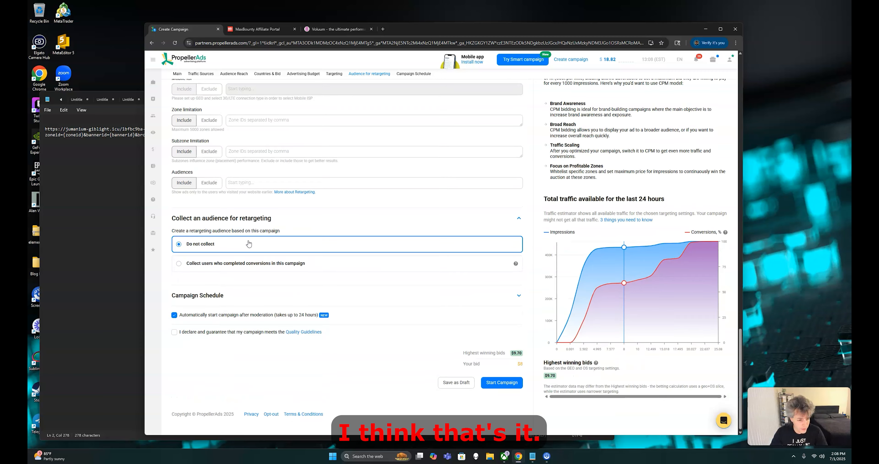
left_click(174, 332)
scroll(399, 302, "up", 3)
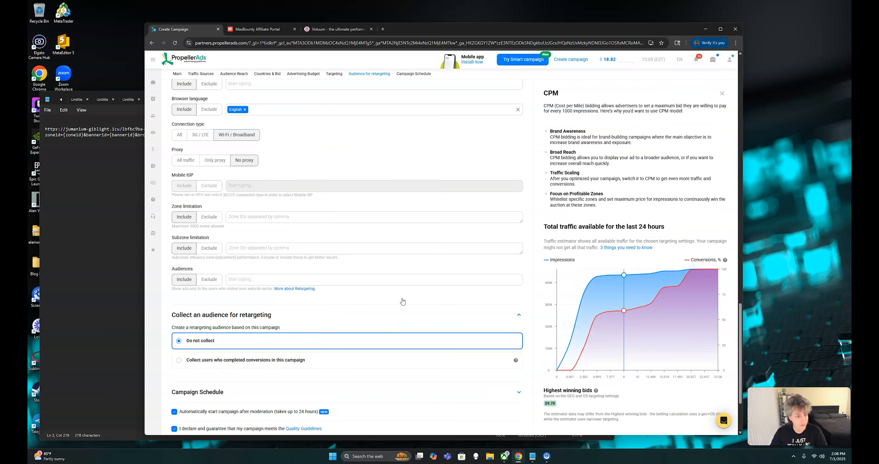